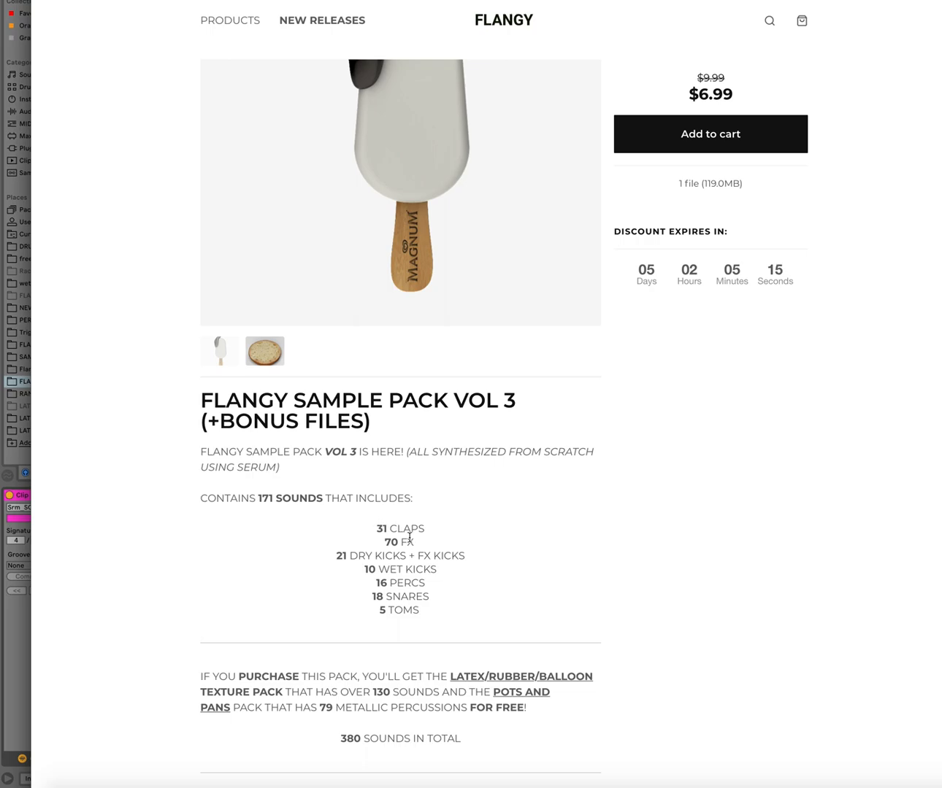
Review the contents listed for Flangy Sample Pack Vol 3, and open the shop's home page.
scroll(429, 593, down, 4)
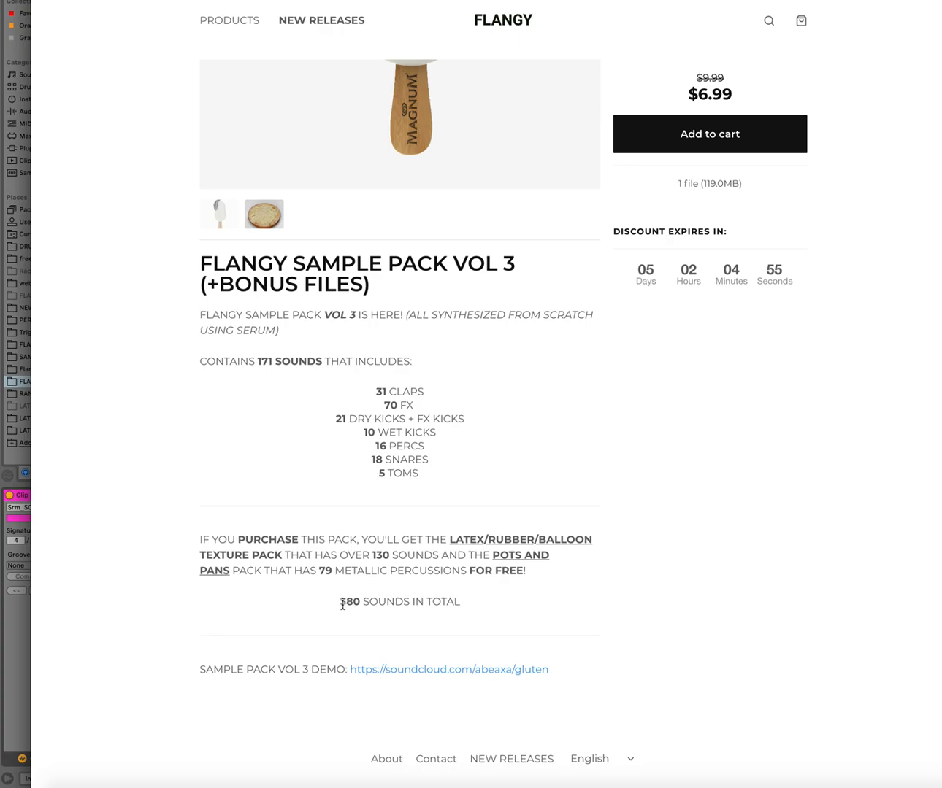
scroll(340, 604, up, 2)
scroll(336, 607, up, 4)
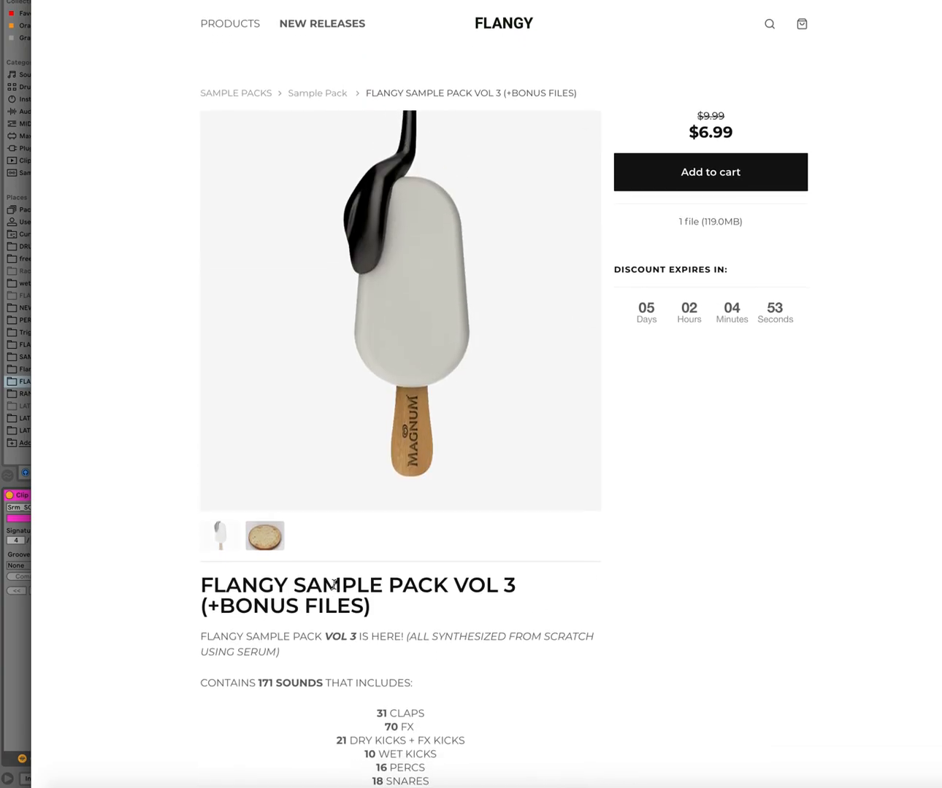
click(497, 20)
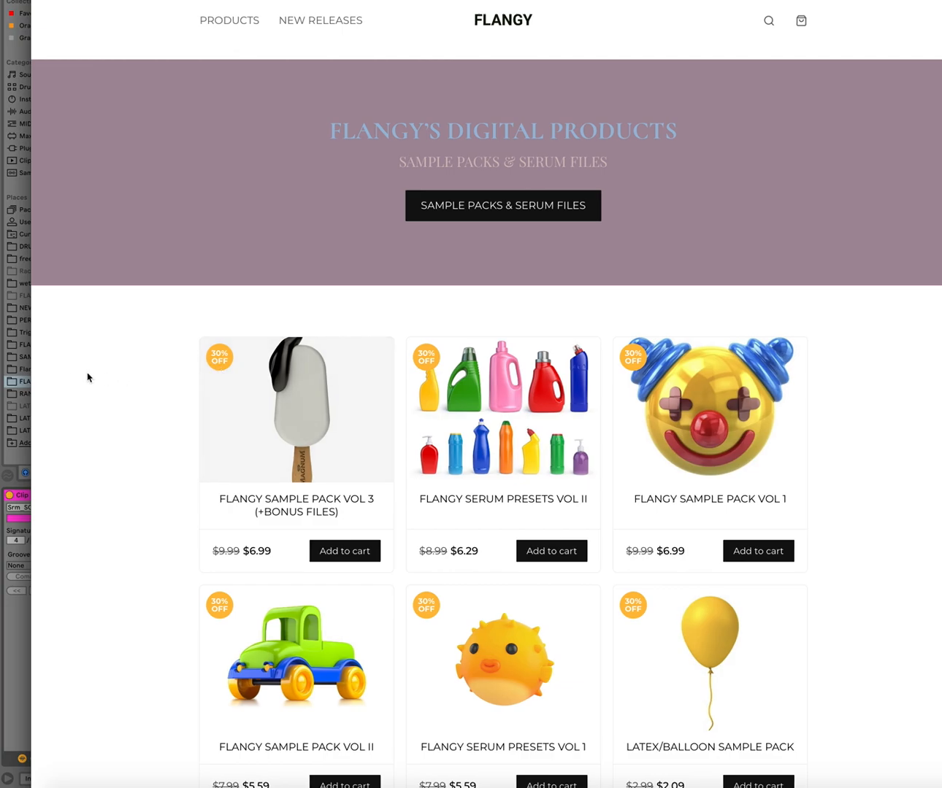
Switch to Ableton Live and audition several clap samples from the CLAPS folder of FLANGY SAMPLE PACK 3.
click(15, 405)
click(140, 13)
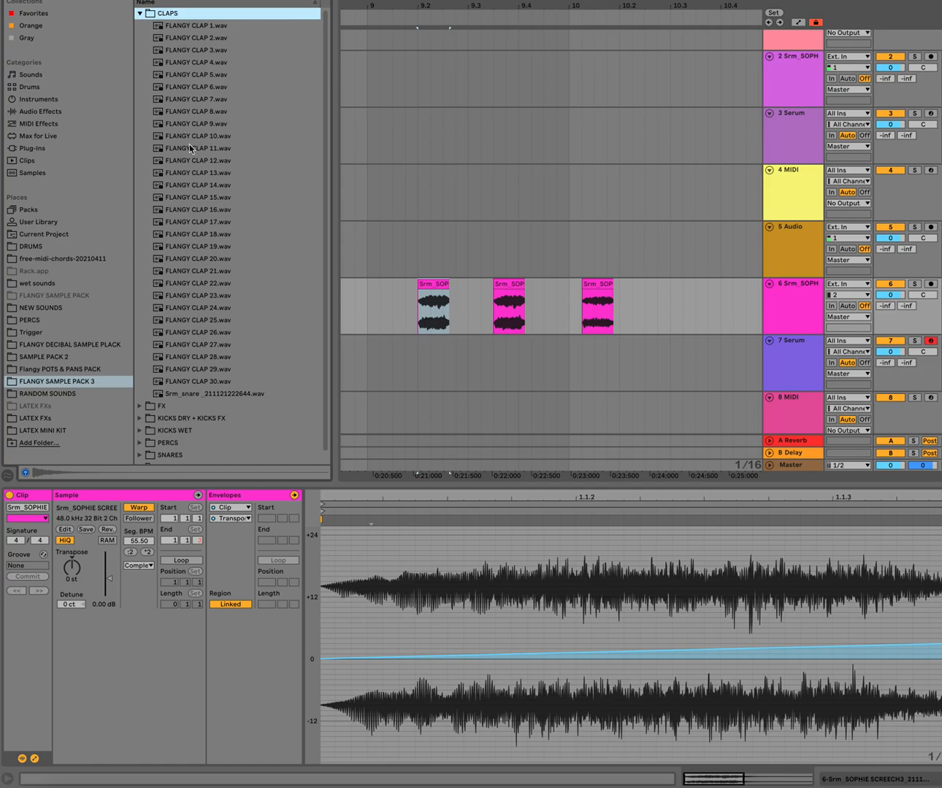
scroll(212, 231, down, 1)
scroll(190, 391, up, 1)
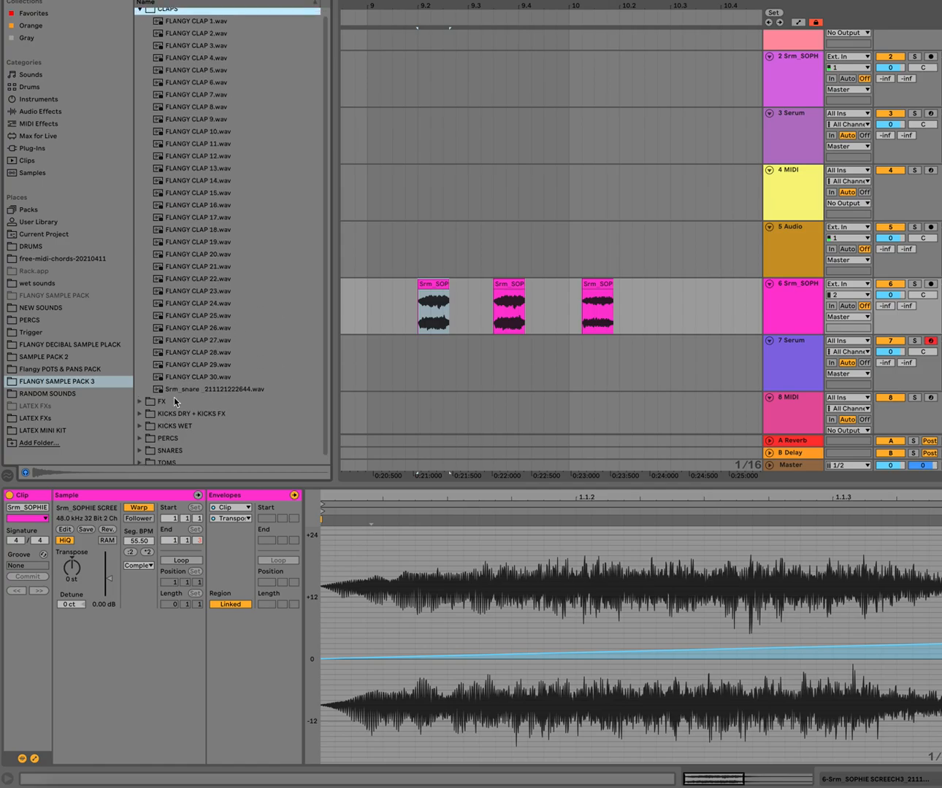
click(212, 283)
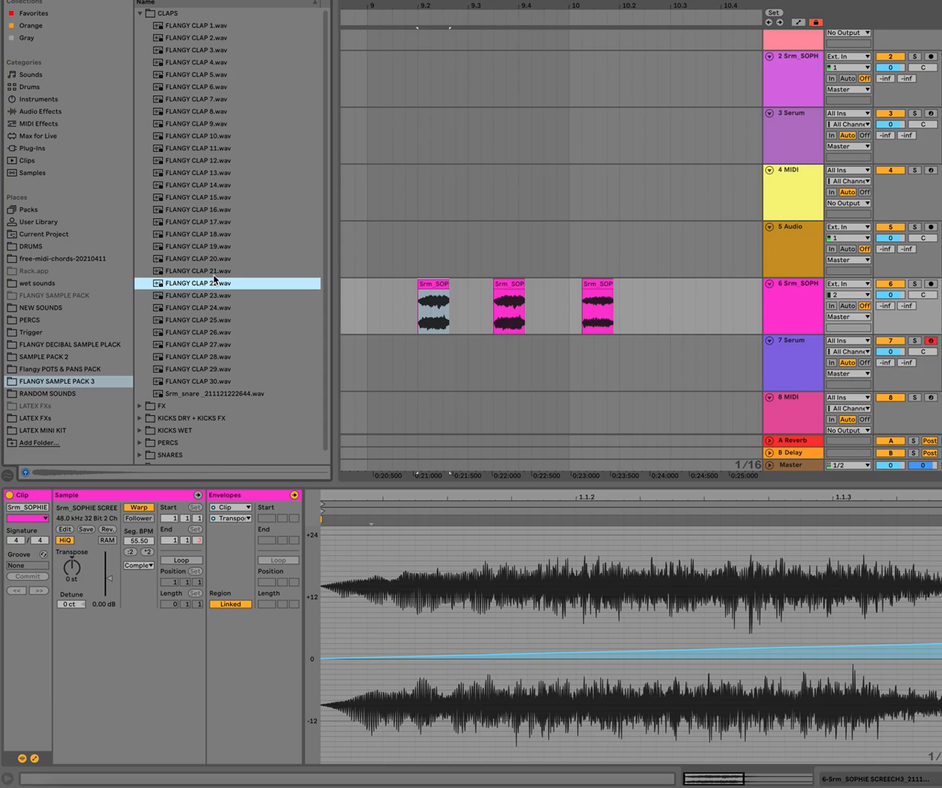
click(213, 275)
click(209, 300)
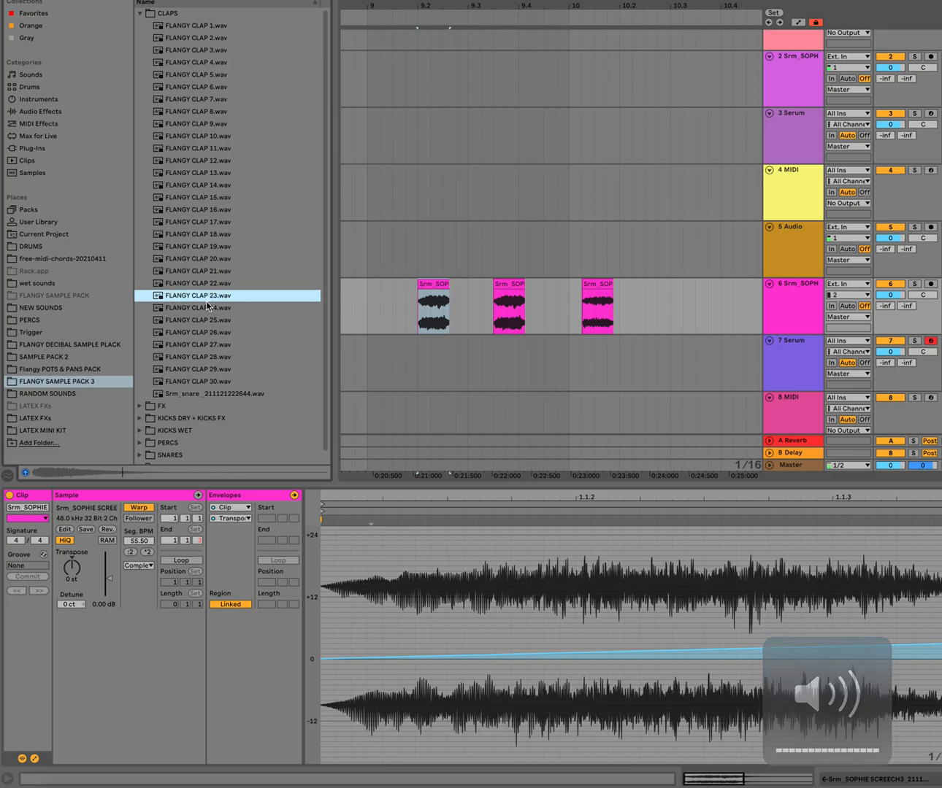
click(212, 320)
click(215, 356)
click(221, 370)
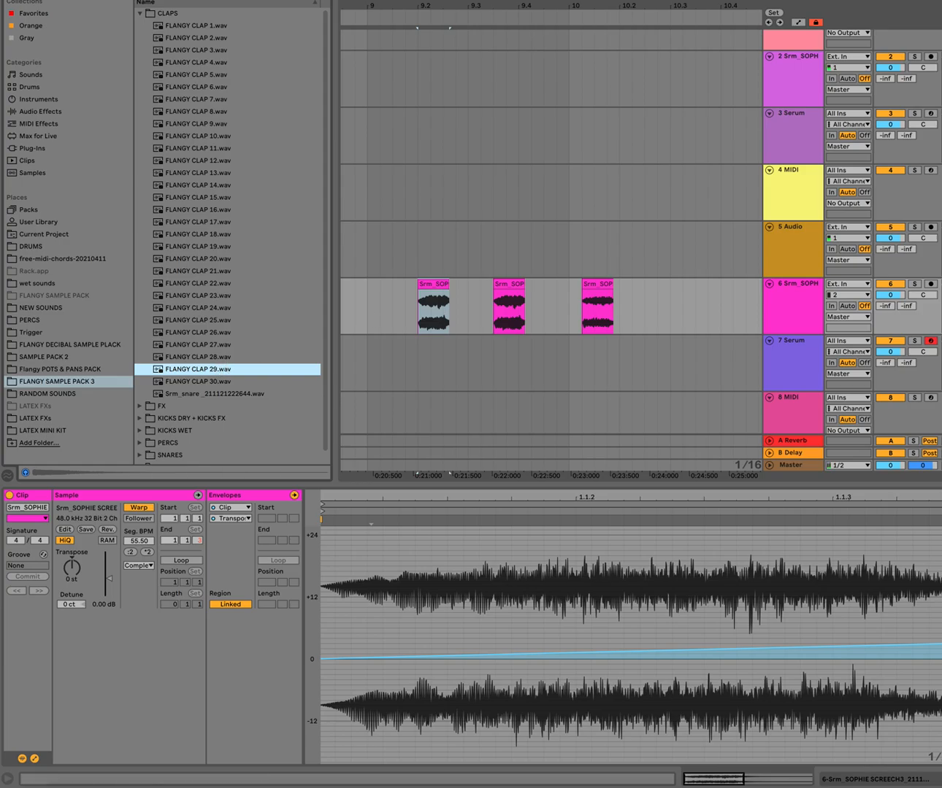
Audition the FX folder's last samples, from sds.wav through sssss.wav.
click(153, 411)
scroll(190, 353, down, 10)
click(204, 323)
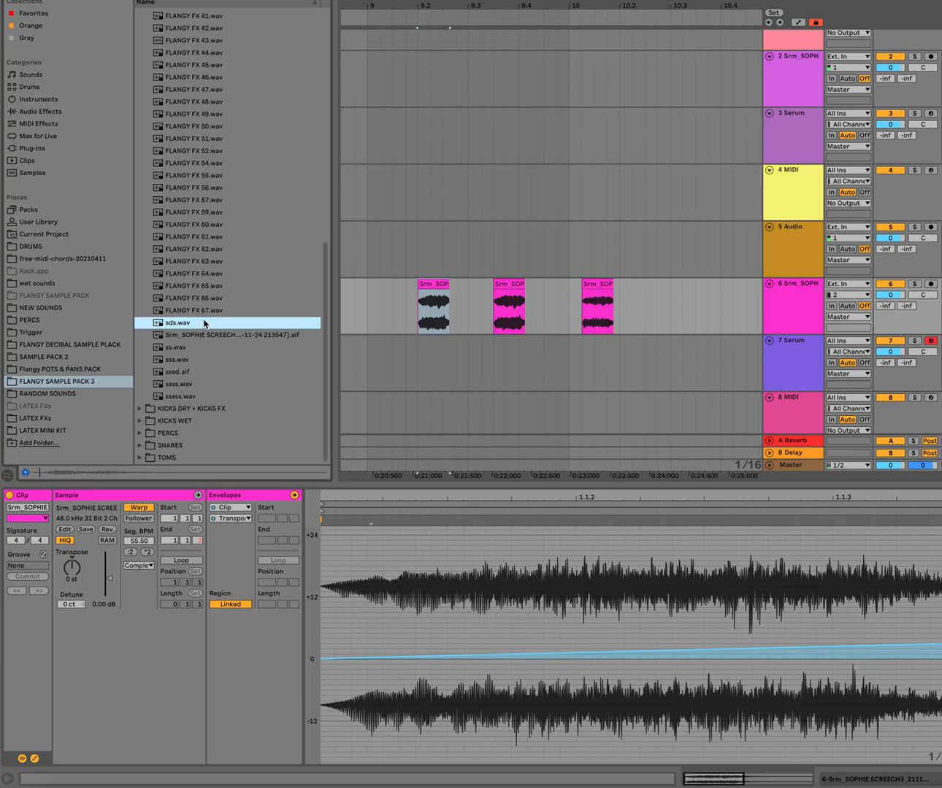
click(199, 336)
click(196, 349)
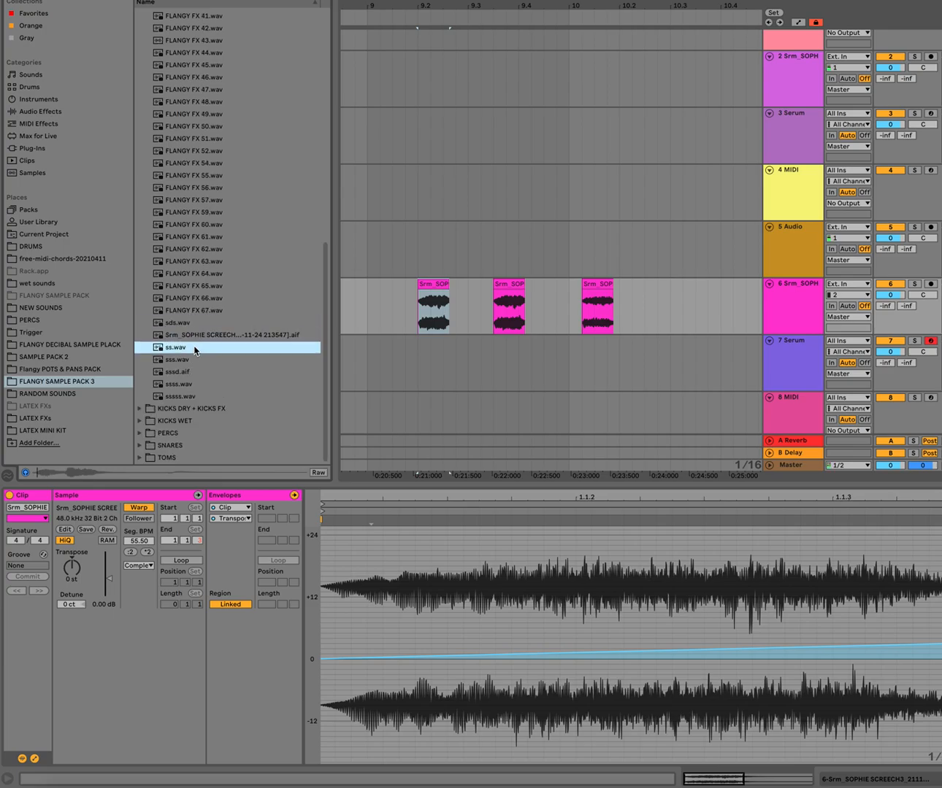
click(190, 361)
click(190, 373)
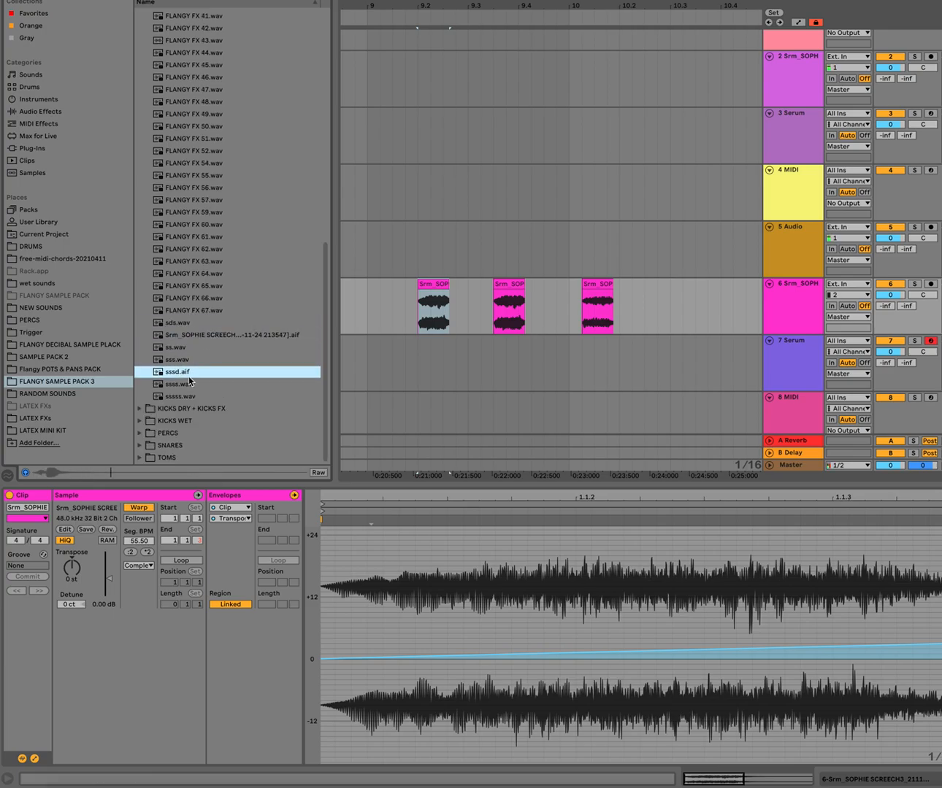
click(188, 385)
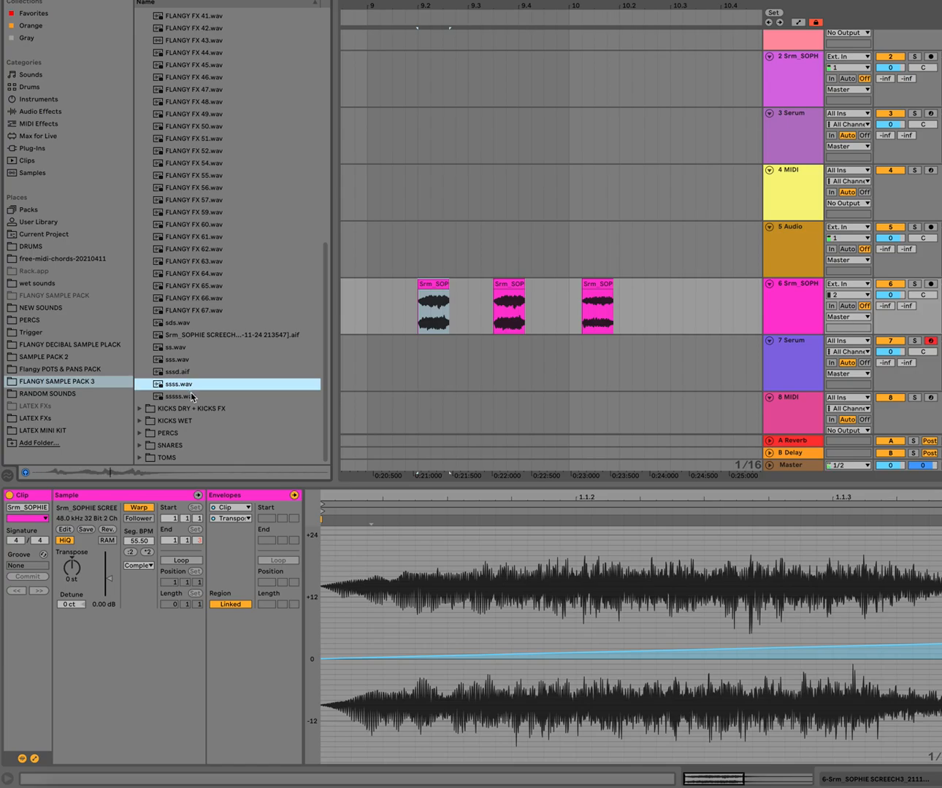
click(191, 397)
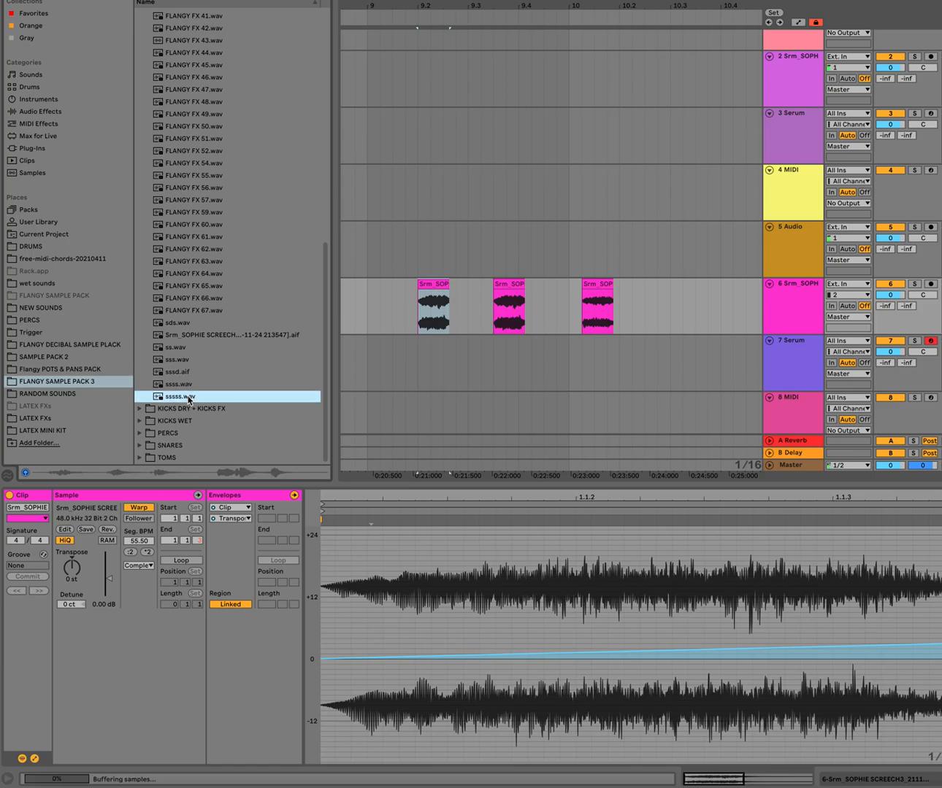
Audition several samples in the SNARES folder, including the Srm_CLAP and Srm_snare files and FLANGY SNARE 3 and 4.
click(139, 444)
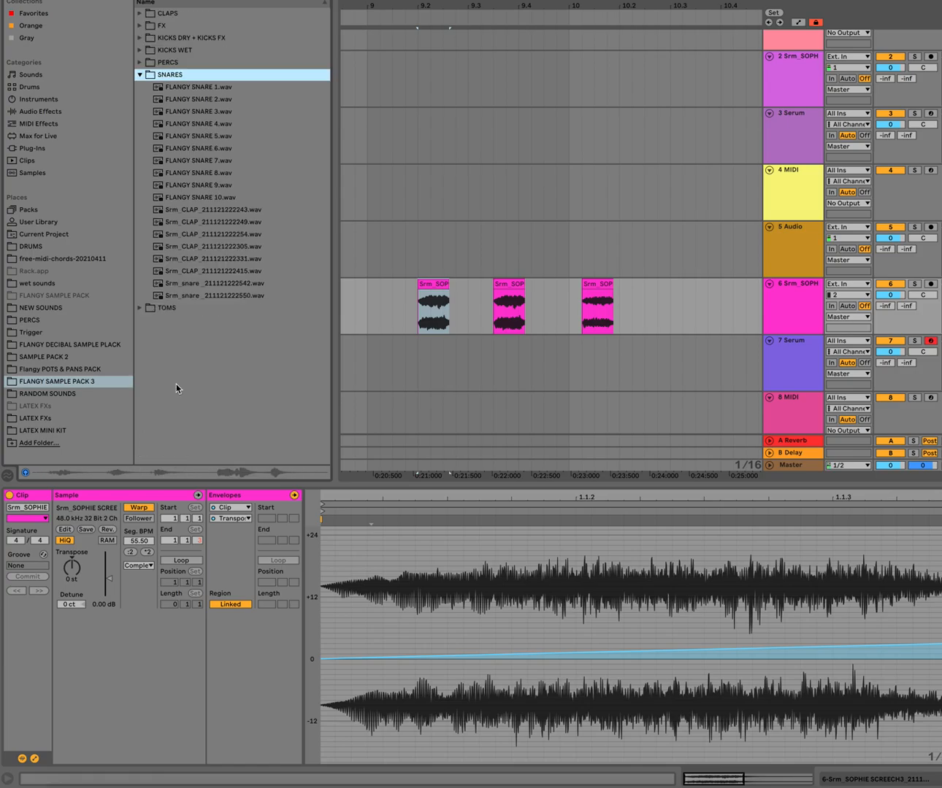
click(224, 221)
click(208, 233)
click(206, 258)
click(206, 271)
click(207, 284)
click(208, 296)
click(183, 124)
click(182, 111)
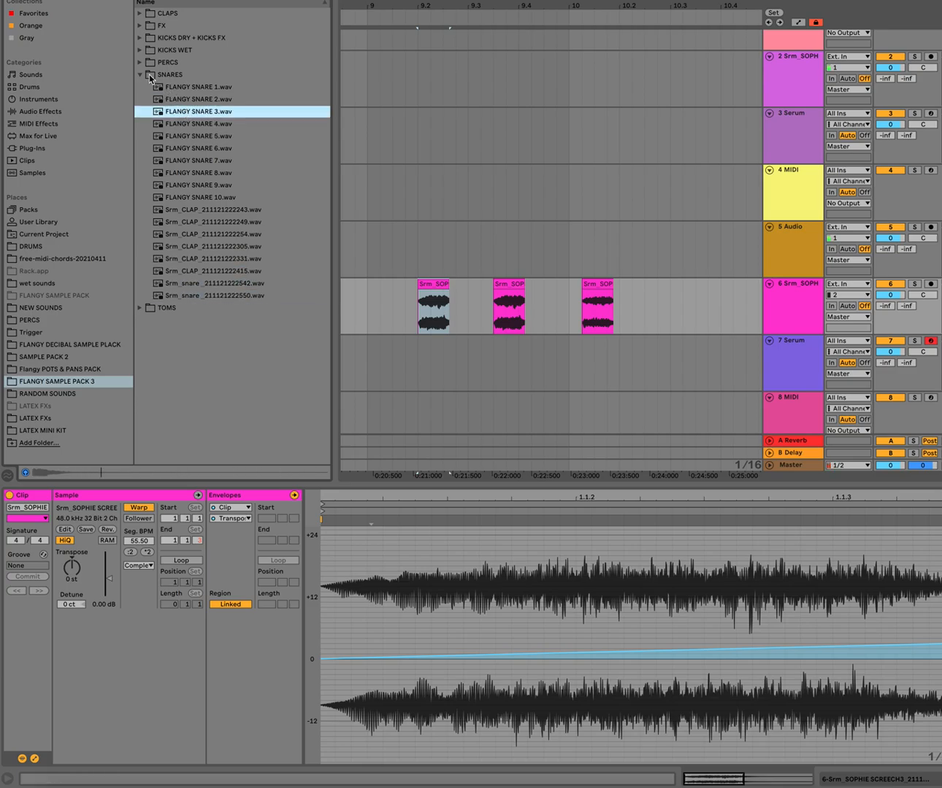
Audition several percussion samples in the PERCS folder, including FLANGY PERC 5, 6 and 7.
click(142, 64)
click(204, 197)
click(202, 221)
click(212, 125)
click(212, 136)
click(211, 148)
Play back the SOPHIE screech clips on track 6, starting from the first clip.
scroll(499, 310, right, 1)
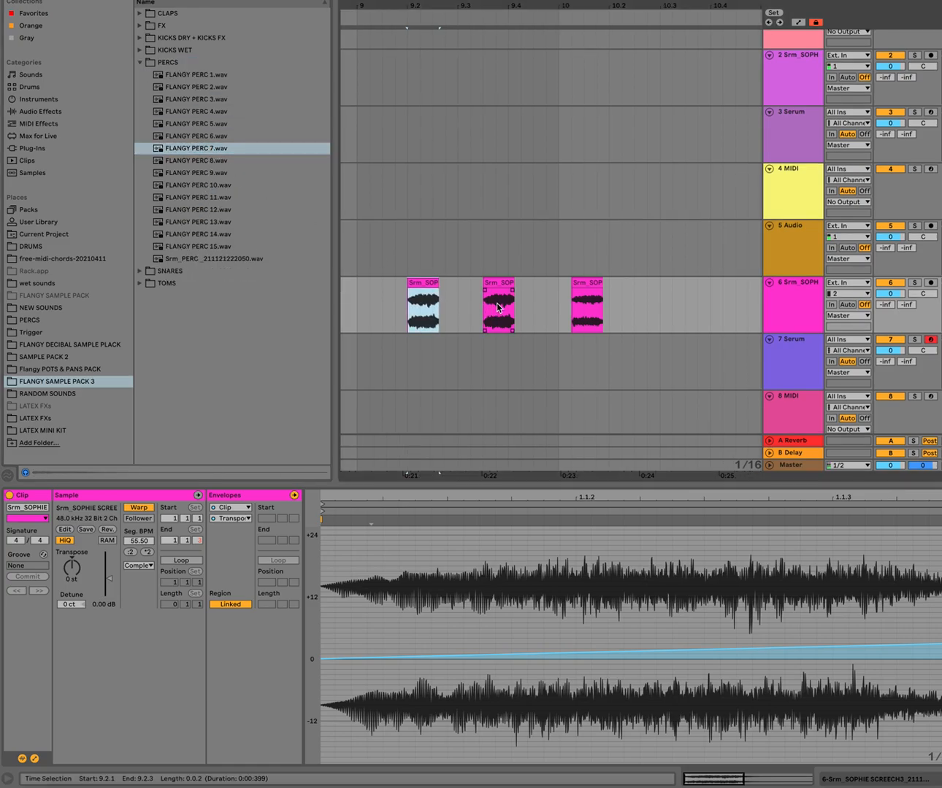
scroll(499, 309, left, 3)
click(497, 308)
click(495, 286)
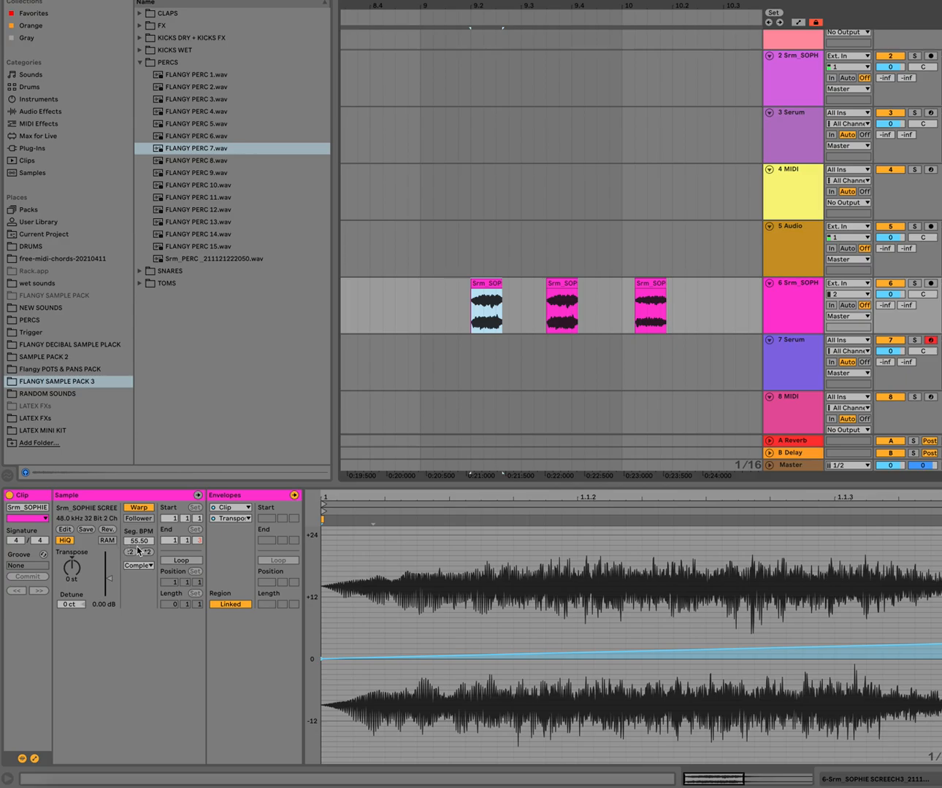
scroll(482, 284, right, 3)
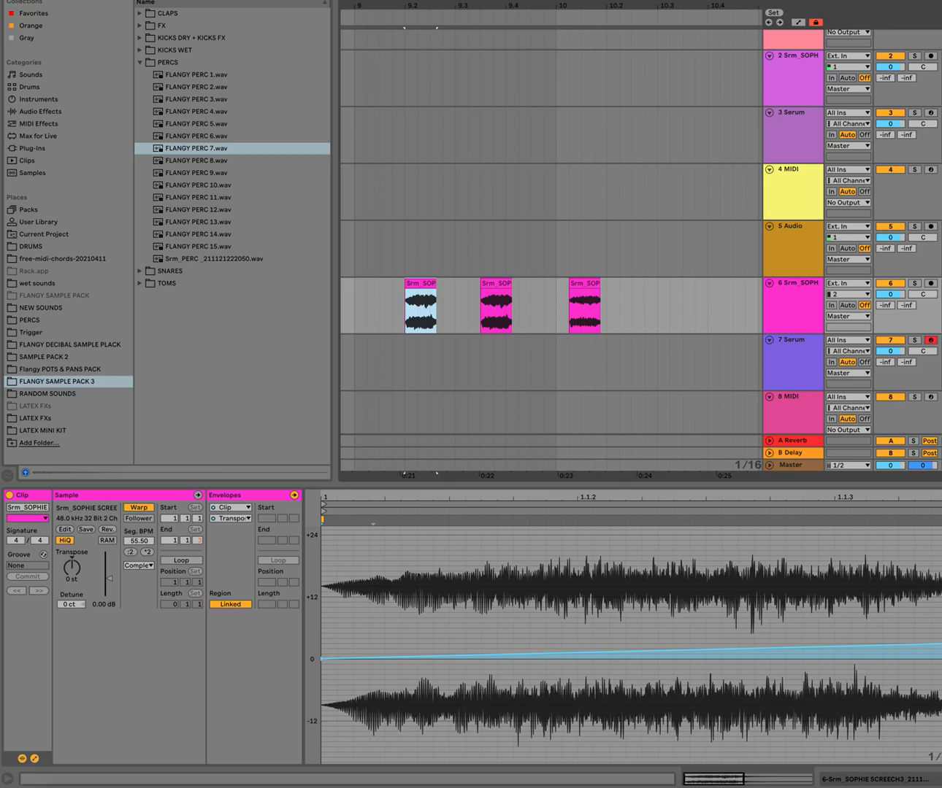
click(427, 285)
key(space)
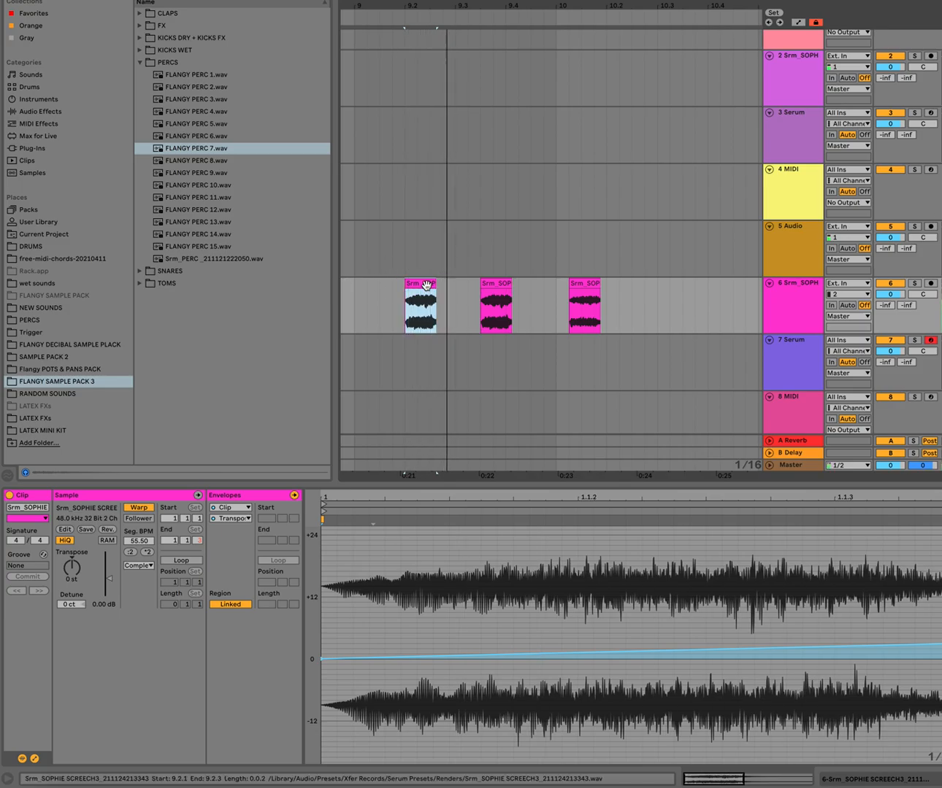
scroll(501, 292, down, 1)
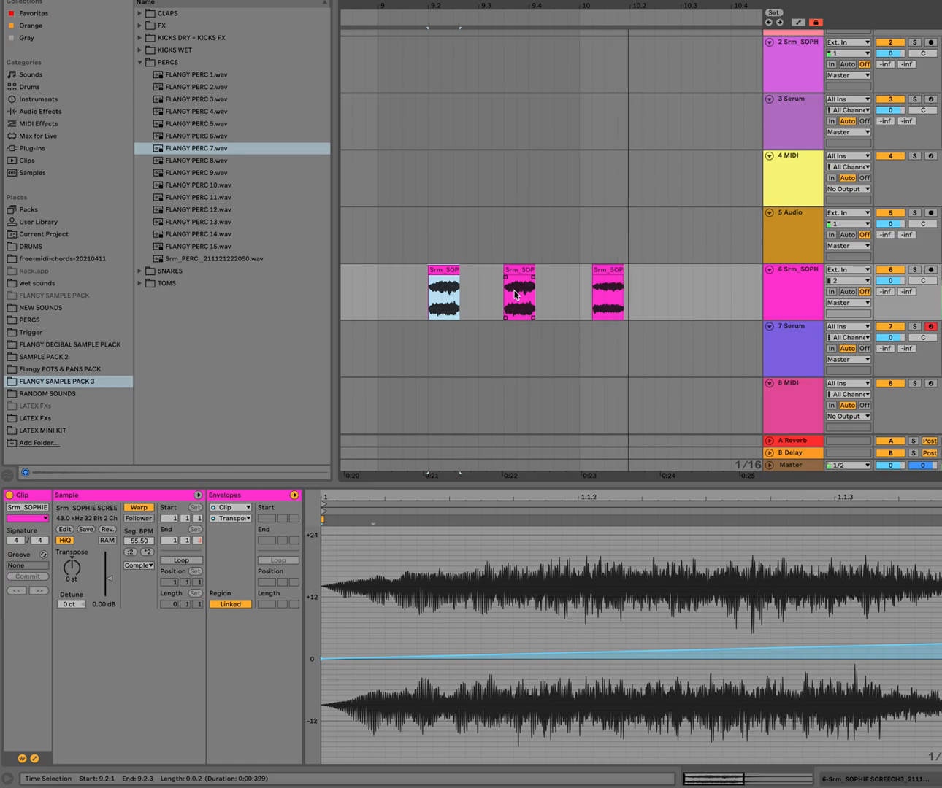
Select the second screech clip on track 6 and inspect its transpose setting.
scroll(511, 293, right, 3)
click(513, 295)
click(412, 270)
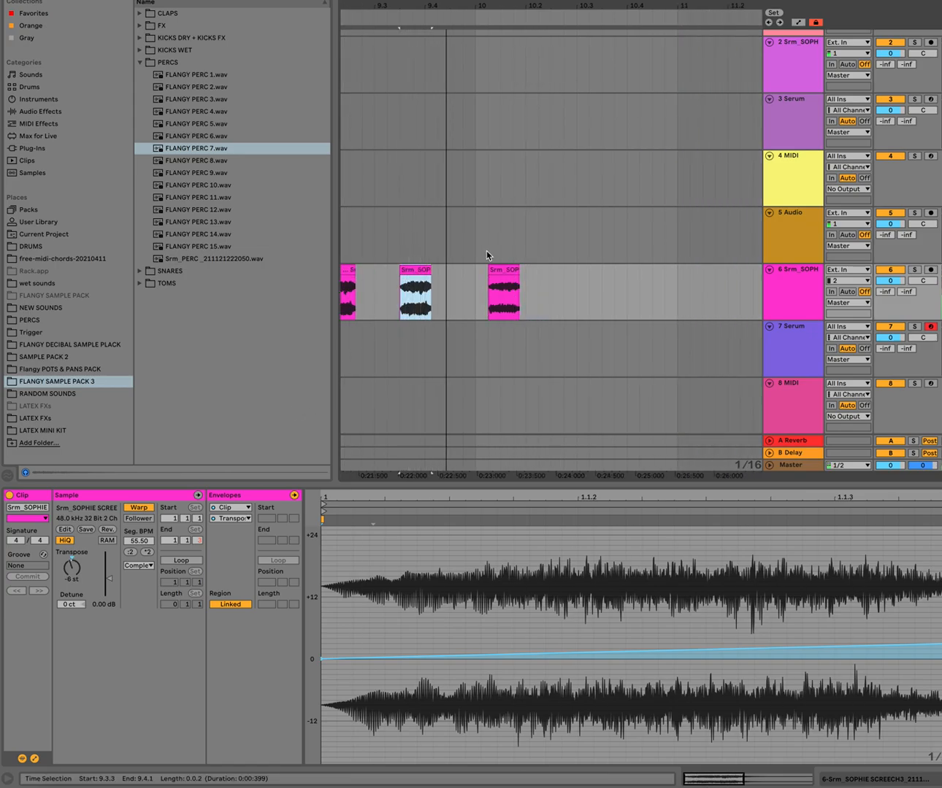
mouse_move(76, 577)
mouse_down()
mouse_move(75, 586)
mouse_move(76, 576)
mouse_up()
scroll(543, 260, left, 3)
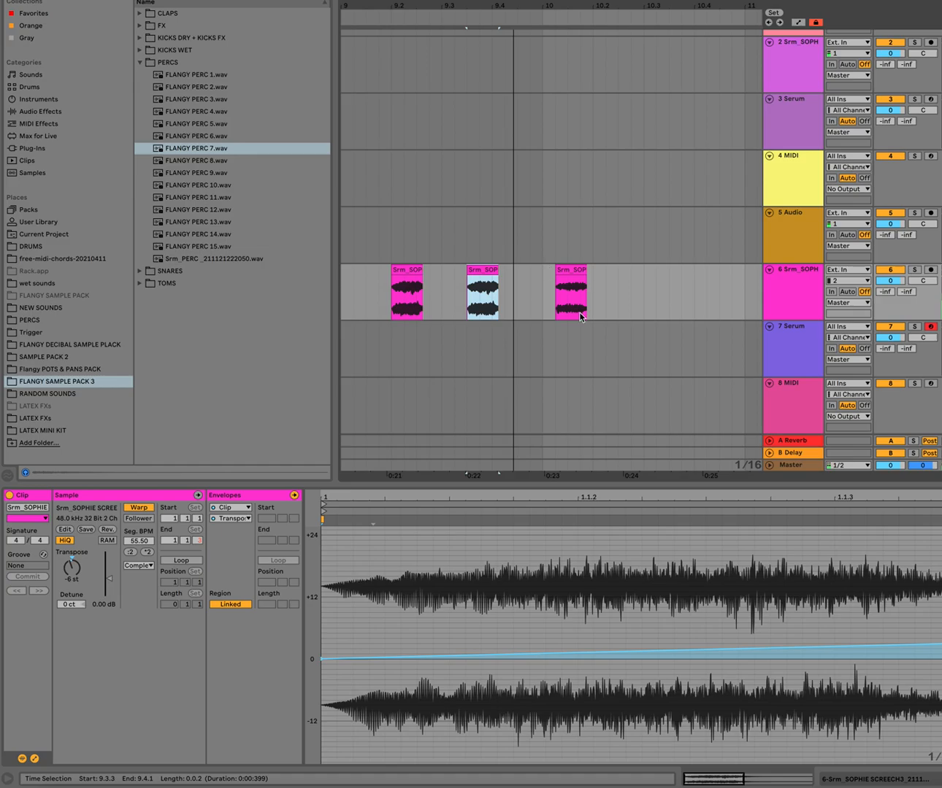
Load Serum from the Favorites collection onto the 8 MIDI track and move its window fully into view.
click(612, 361)
click(611, 403)
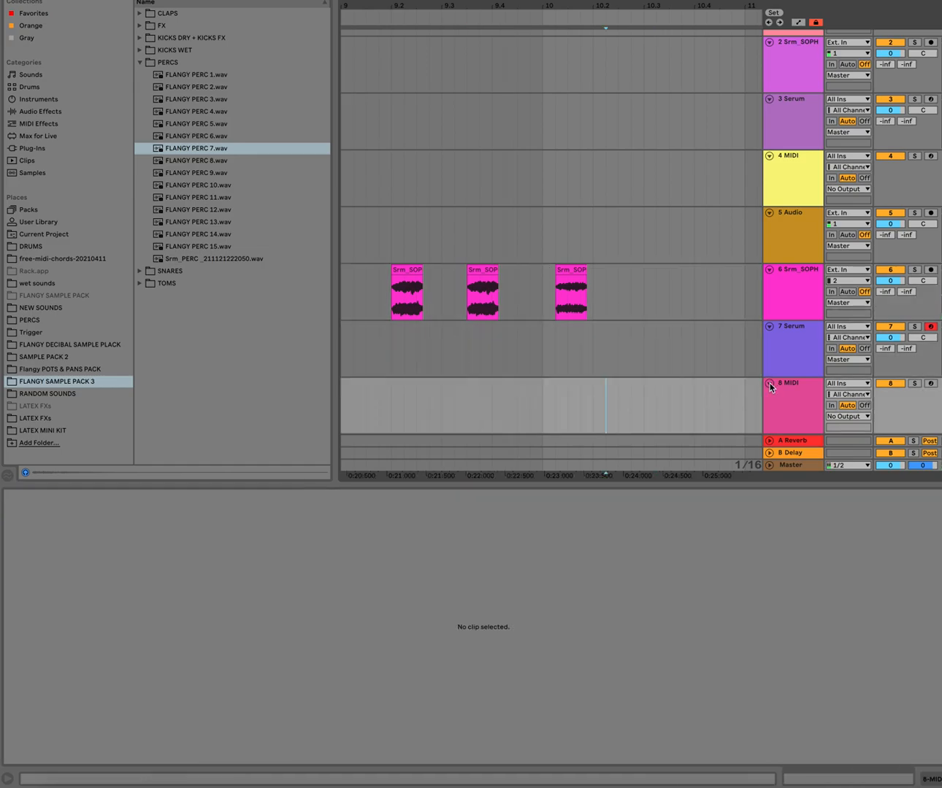
click(33, 13)
drag(170, 183, 615, 420)
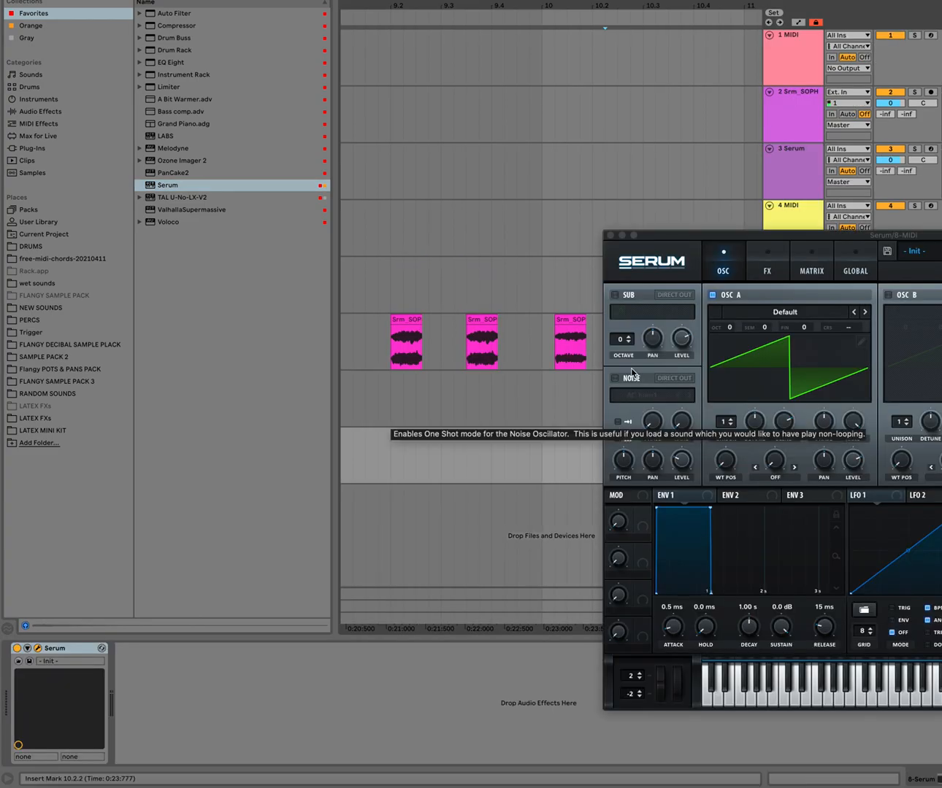
drag(695, 235, 386, 192)
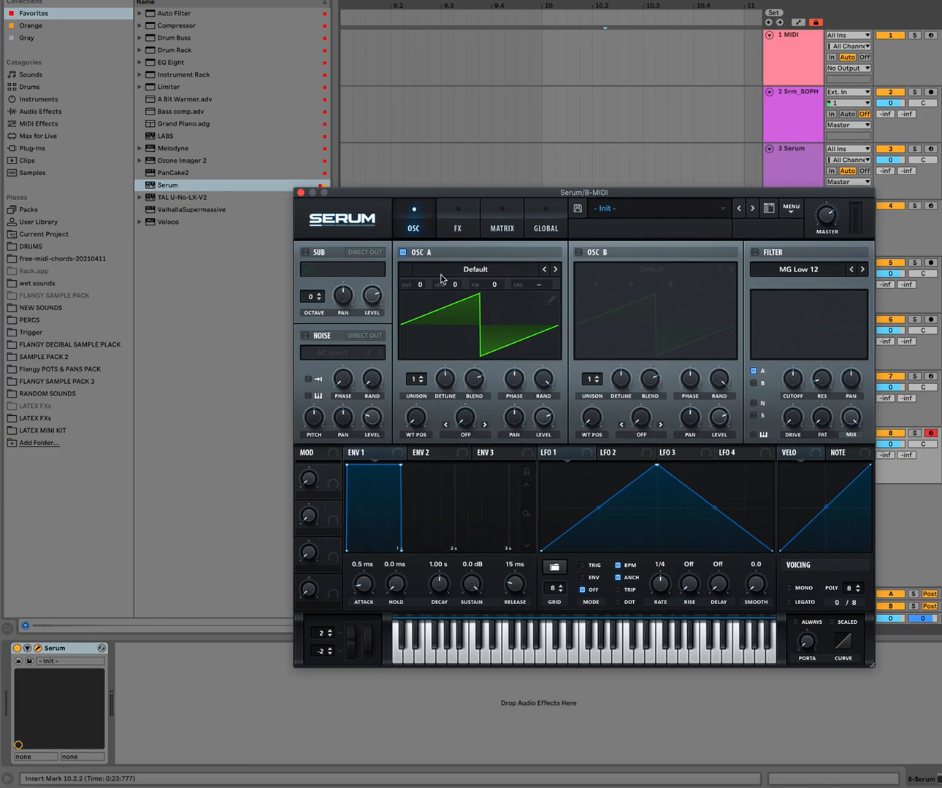
Enable oscillator B in Serum and set its wavetable to Analog_BD_Sin.
click(603, 253)
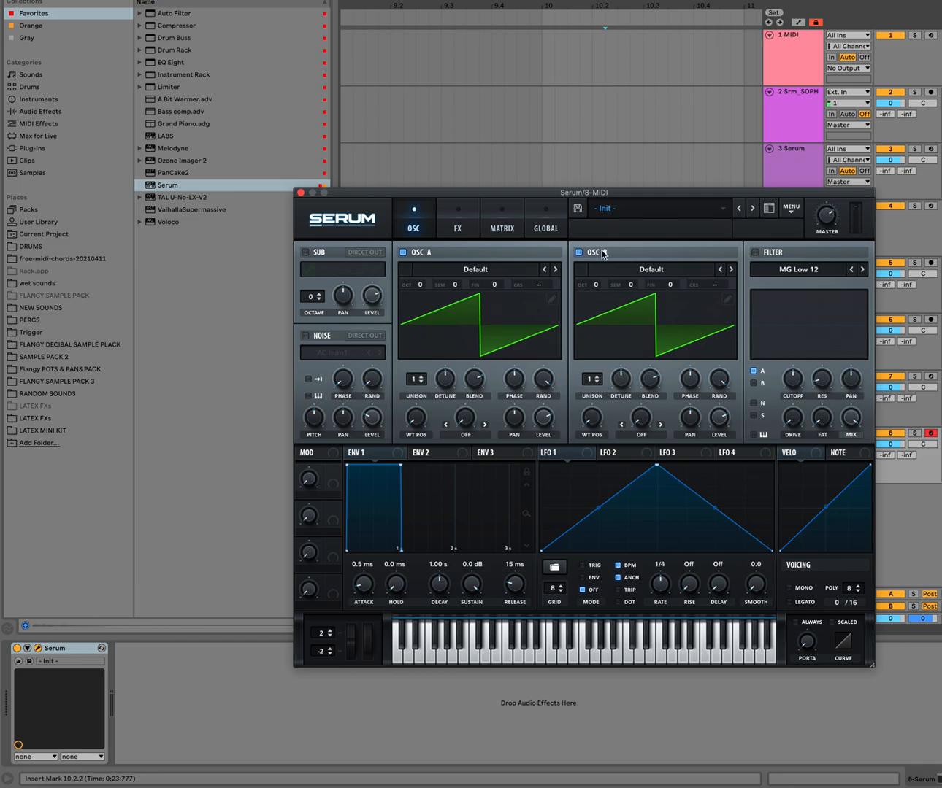
click(731, 270)
click(730, 270)
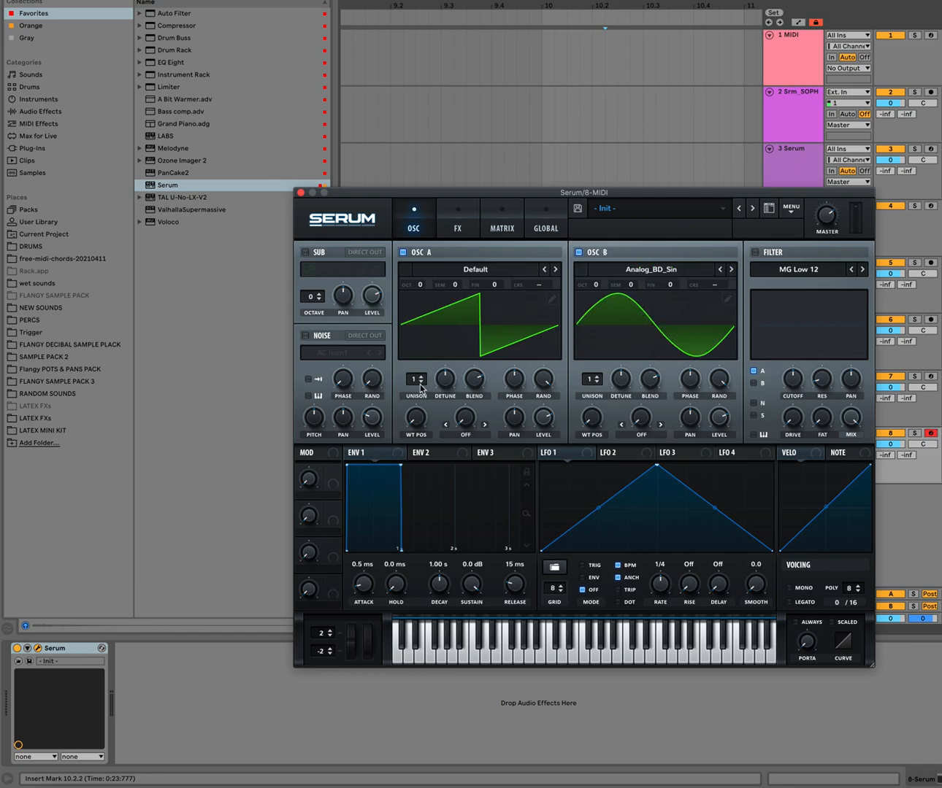
Set oscillator A to 10 unison voices and octave +4, and oscillator B to 8 unison voices and octave -3.
drag(421, 387, 444, 314)
drag(597, 381, 612, 323)
mouse_move(725, 419)
drag(447, 288, 429, 212)
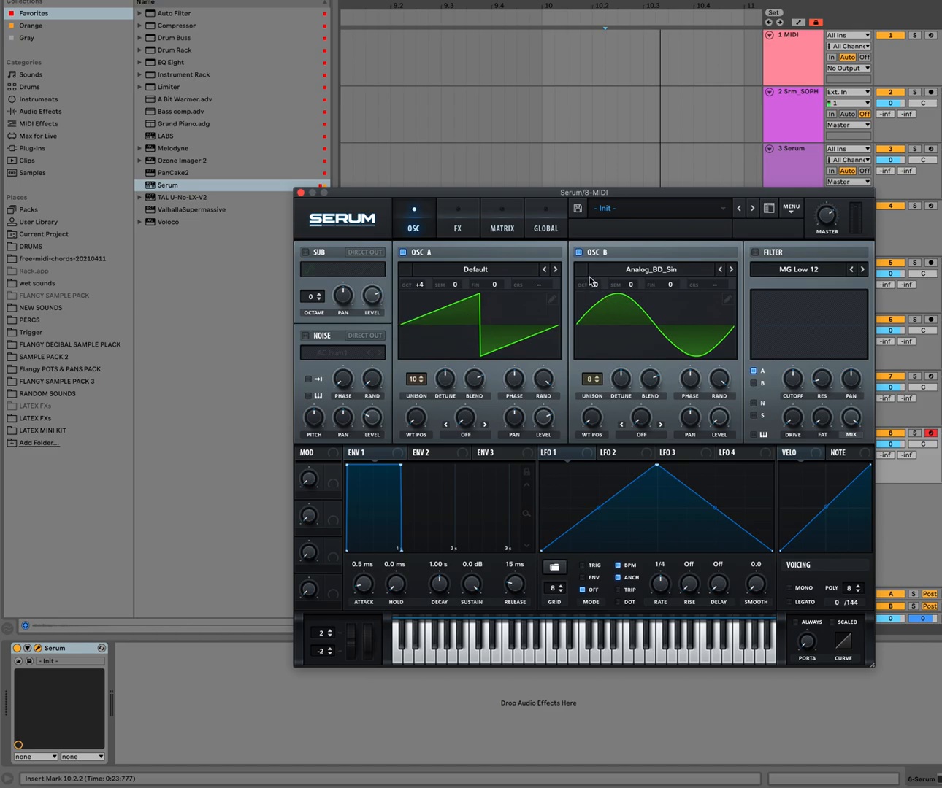
drag(594, 285, 594, 320)
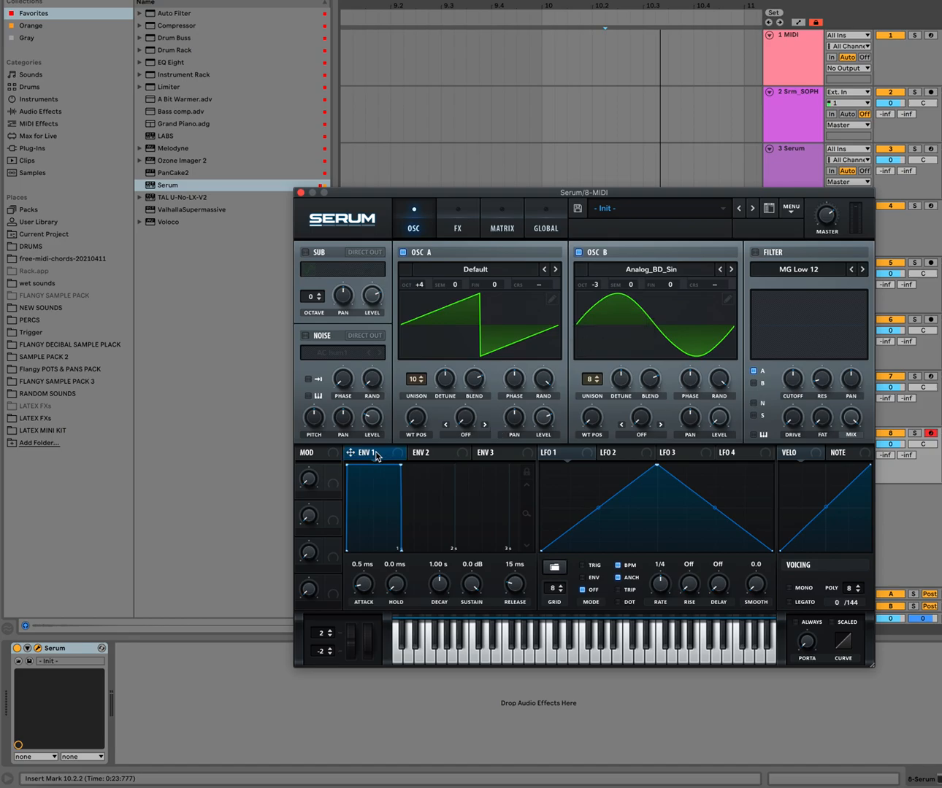
Set envelope 1's attack to 67 ms and decay to 339 ms, and lower Serum's master volume to 46%.
drag(348, 465, 361, 464)
drag(349, 466, 351, 466)
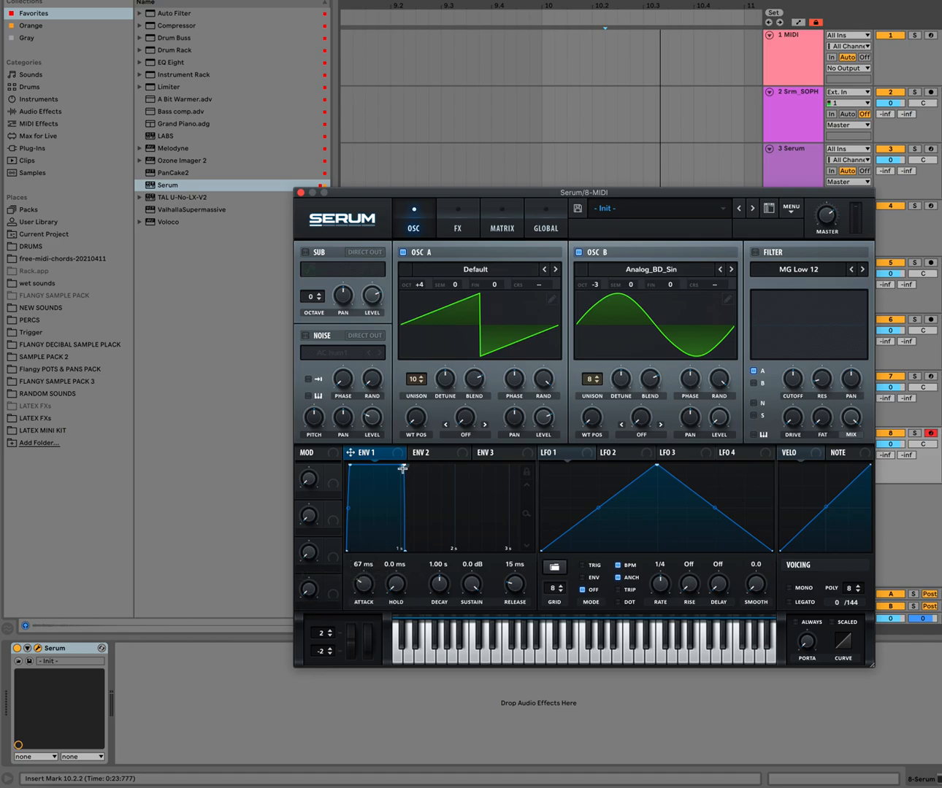
drag(403, 468, 367, 448)
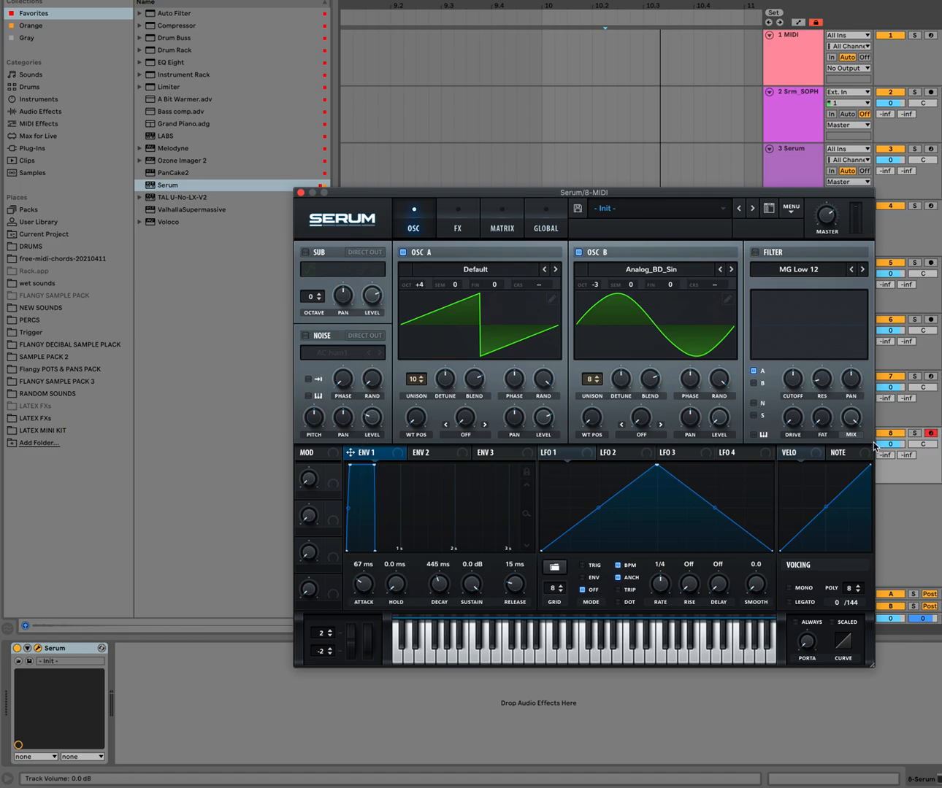
drag(837, 218, 818, 237)
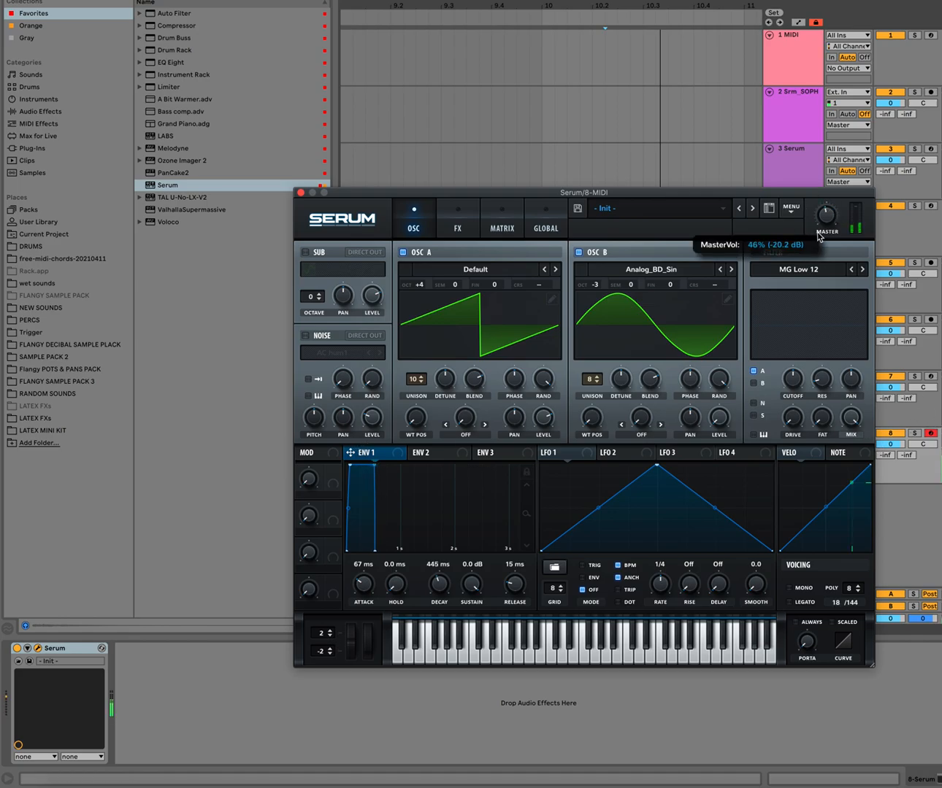
drag(374, 465, 365, 463)
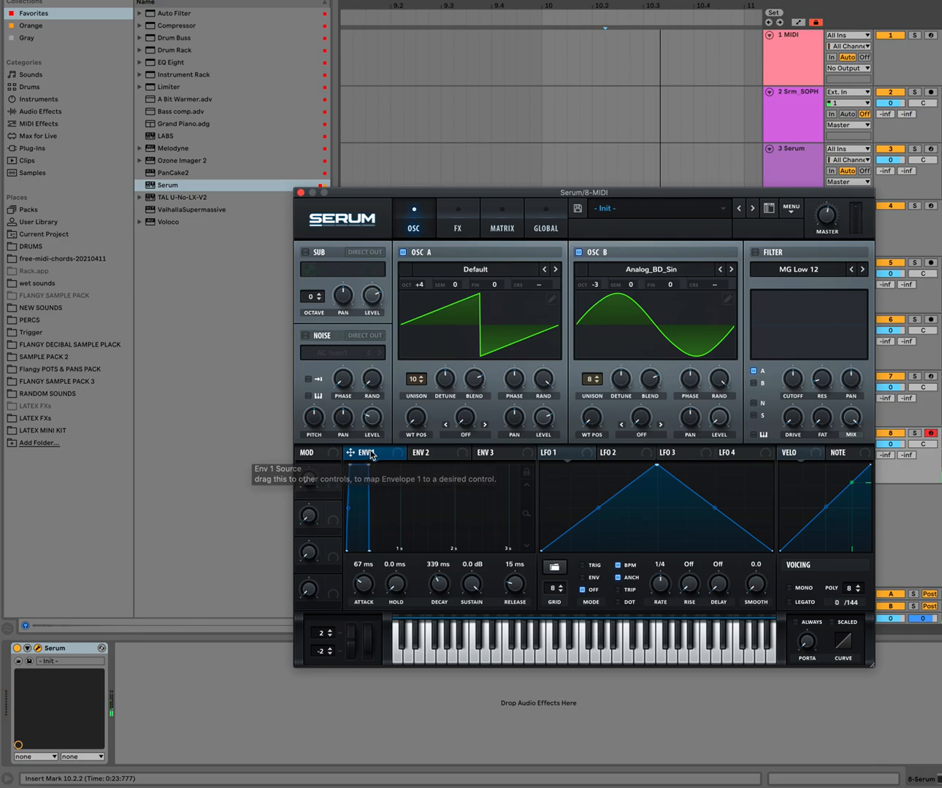
Lower oscillator A's detune slightly and reshape LFO 1 into a straight rising ramp by moving its peak to the end.
drag(447, 387, 443, 402)
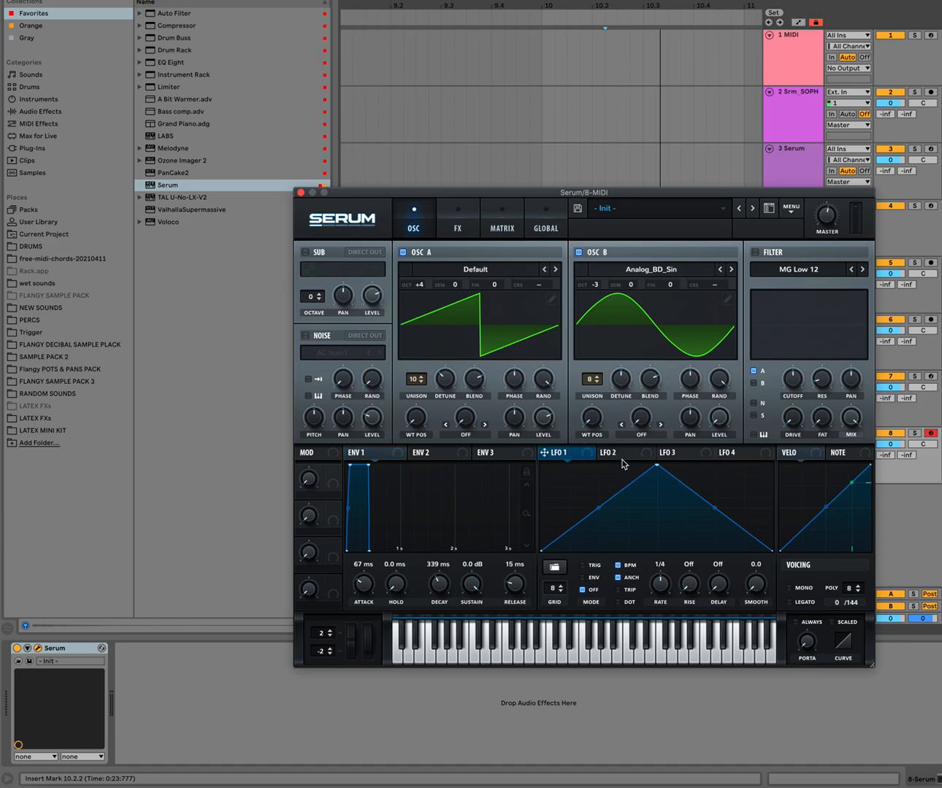
drag(658, 466, 773, 465)
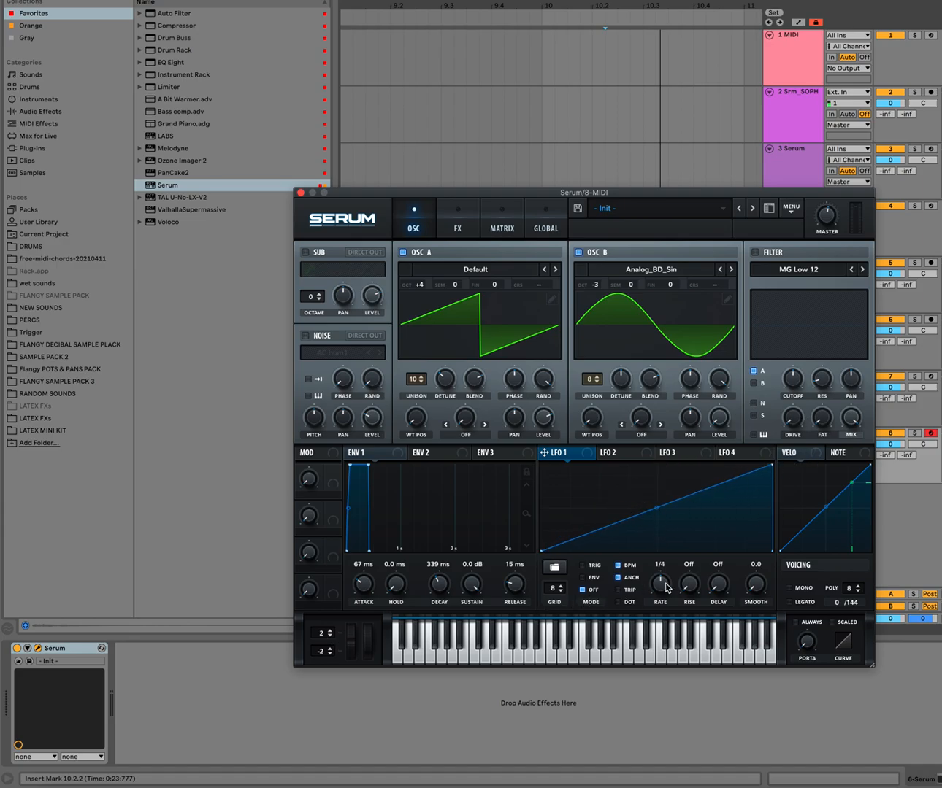
Set LFO 1 to a 1/8 rate in ENV mode and assign it to oscillator A's detune.
drag(664, 589, 663, 584)
drag(573, 461, 451, 380)
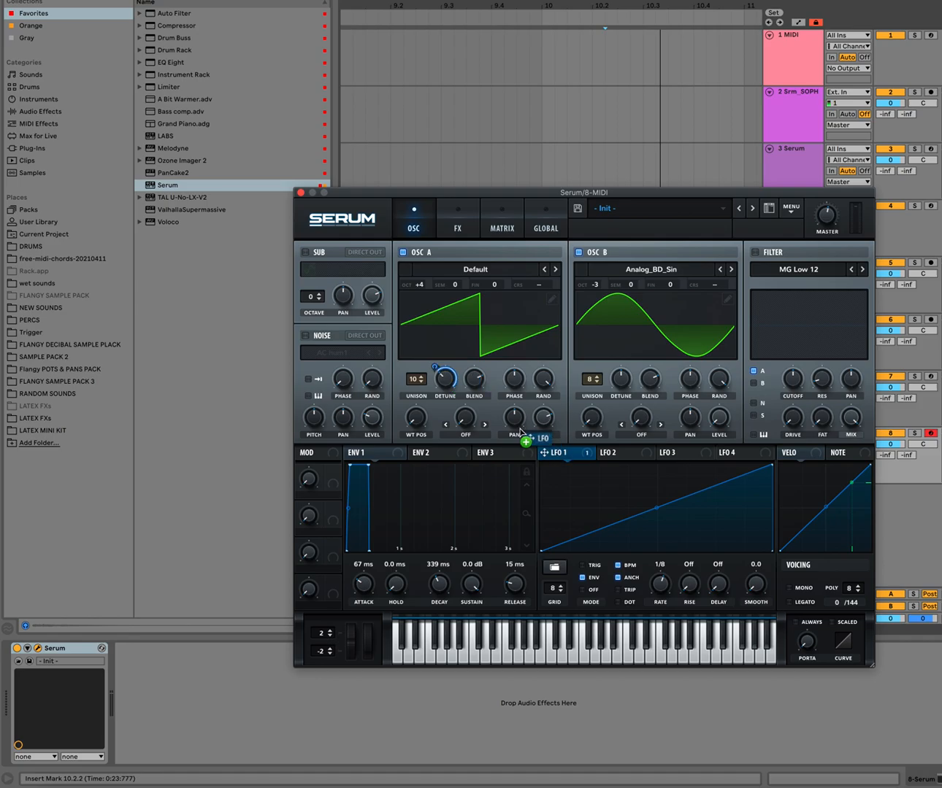
Set oscillator A's warp mode to FM (from B) at about 66% and modulate the warp amount with LFO 1.
click(477, 435)
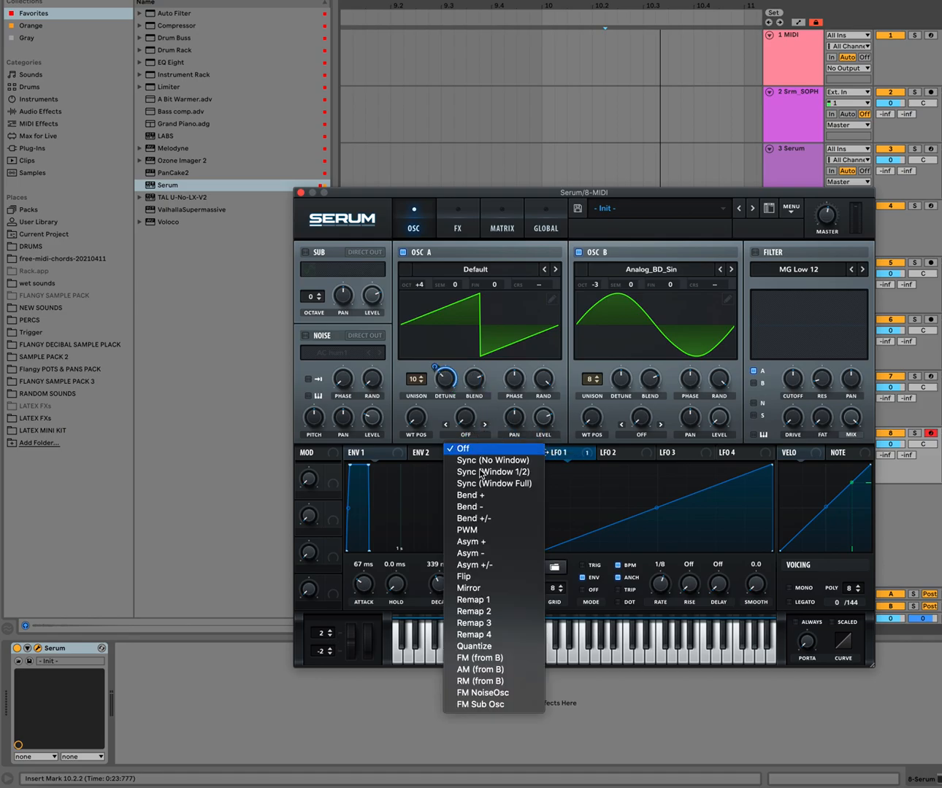
click(484, 658)
drag(468, 422, 502, 358)
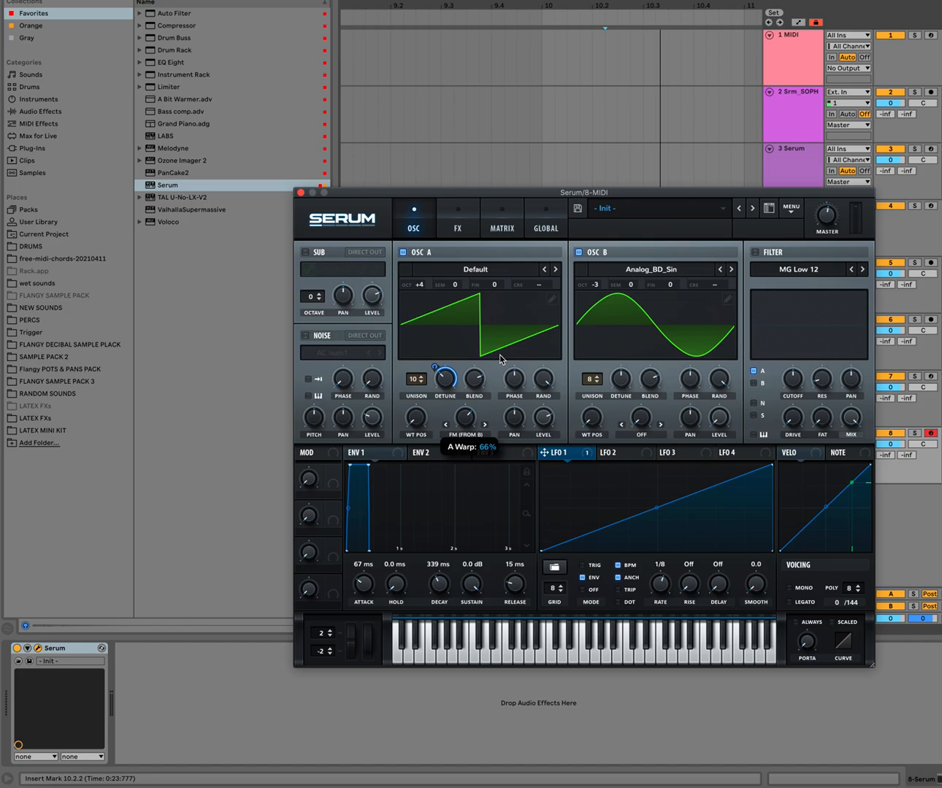
drag(500, 355, 500, 355)
drag(569, 453, 461, 409)
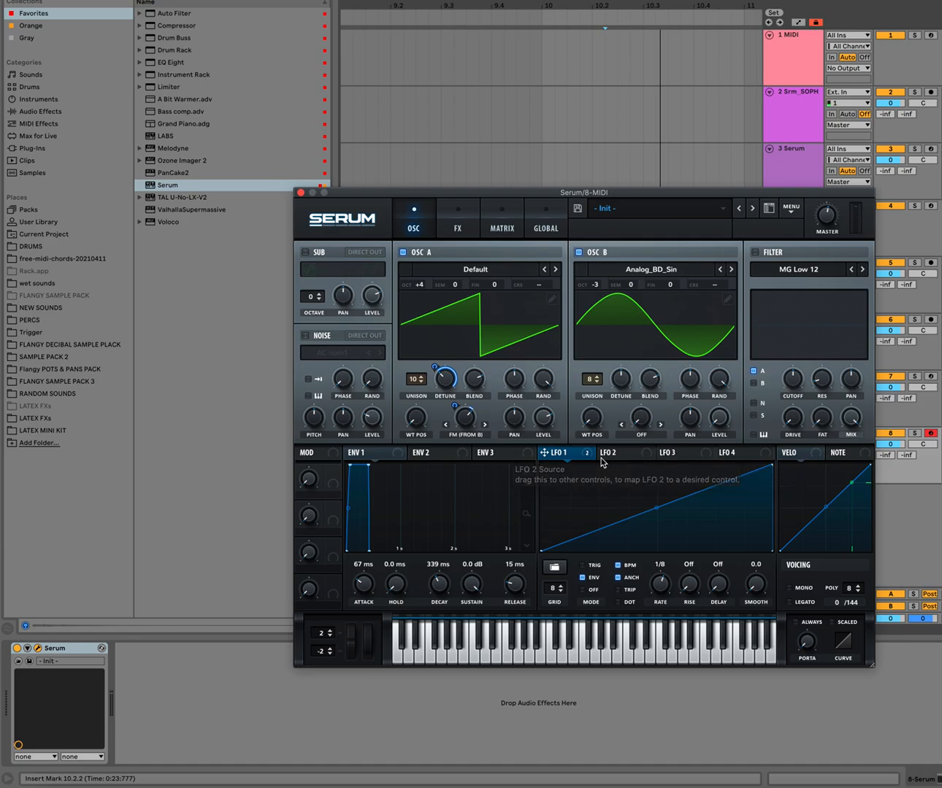
mouse_move(471, 427)
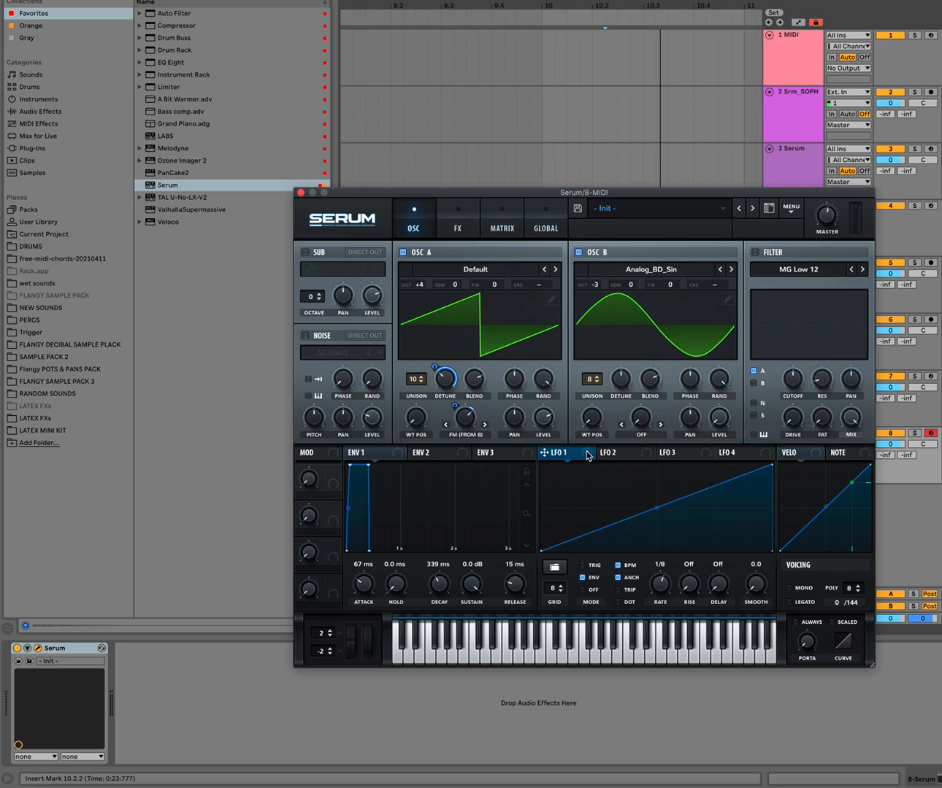
Assign LFO 1 to oscillator B's detune, and to its coarse pitch with an amount of 48.
drag(584, 457, 620, 380)
right_click(622, 387)
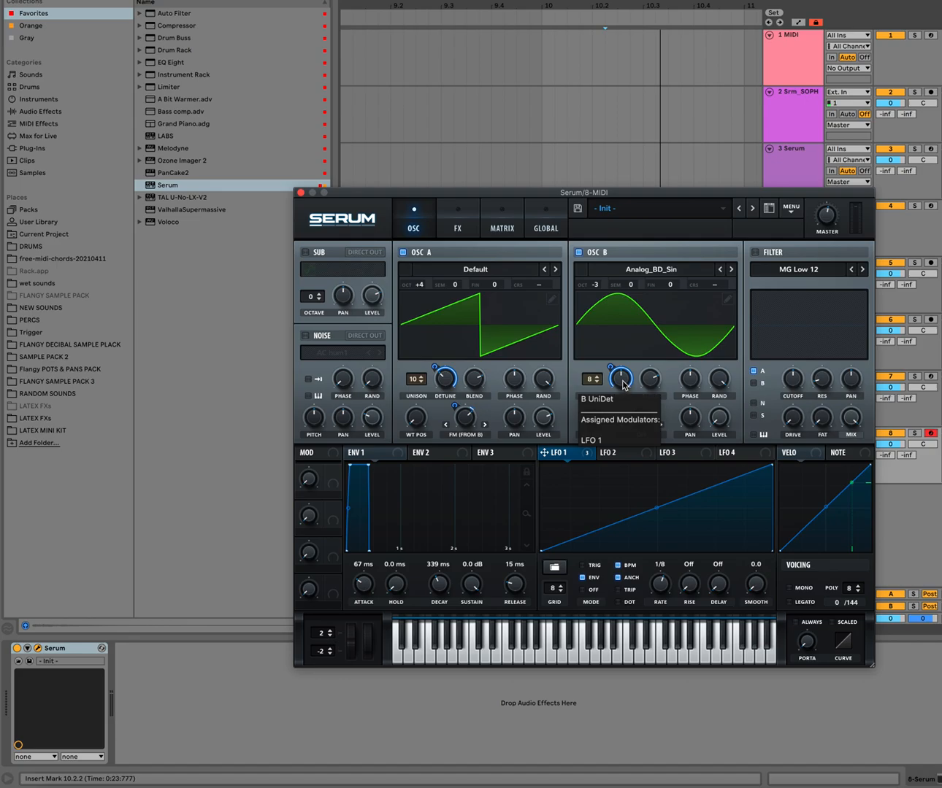
alt+shift+click(622, 385)
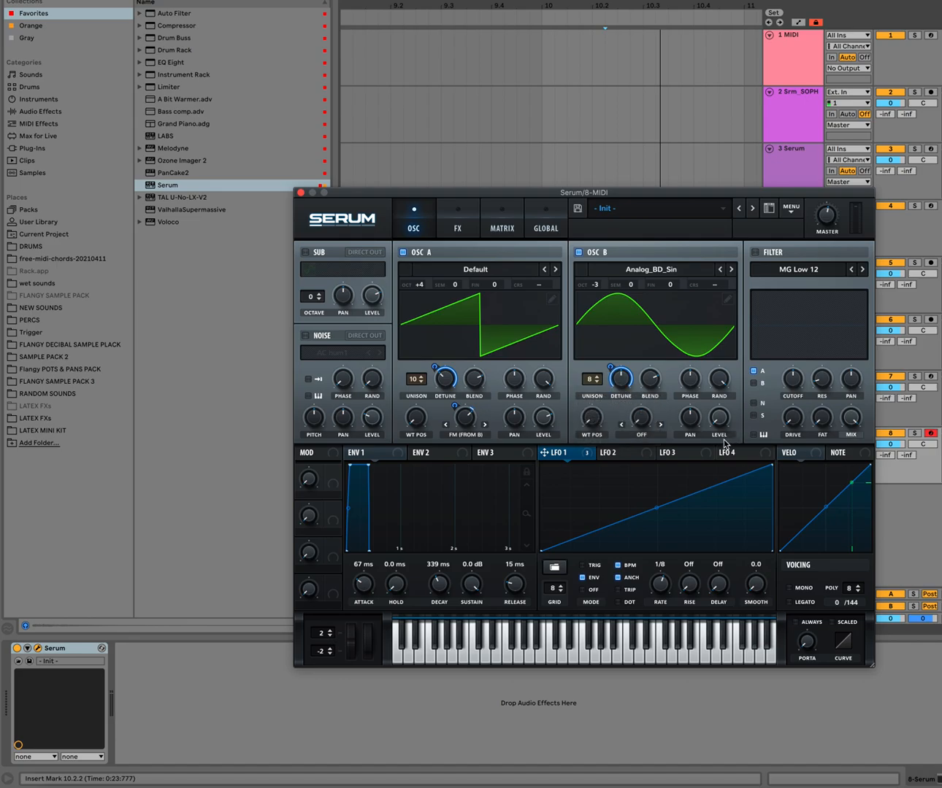
drag(544, 452, 745, 250)
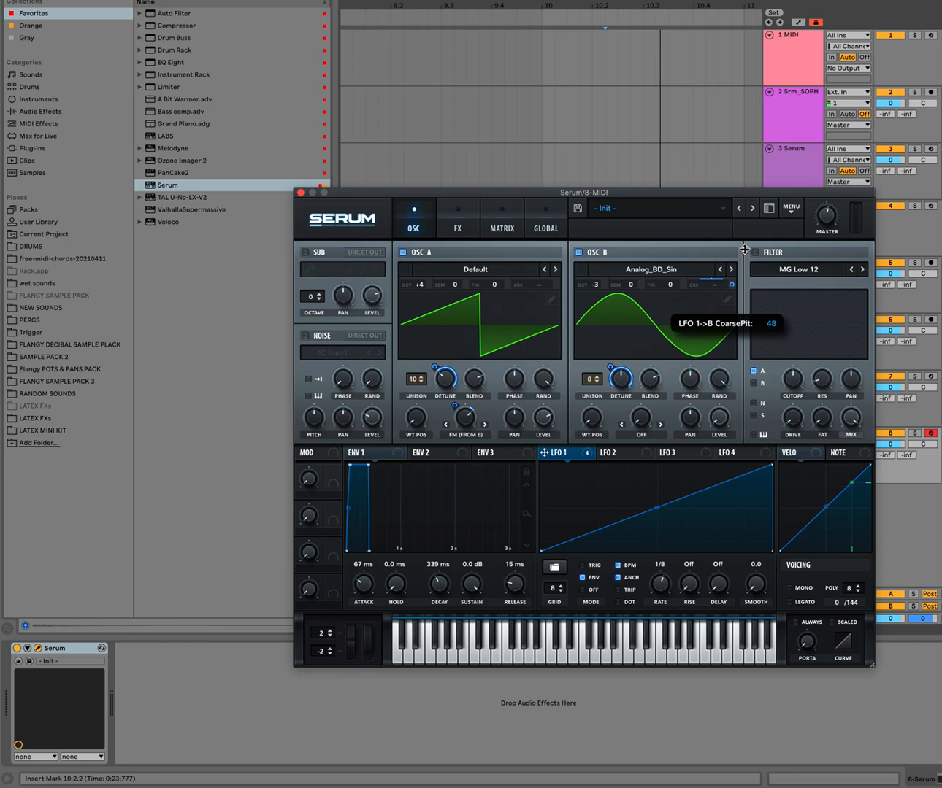
drag(744, 249, 744, 249)
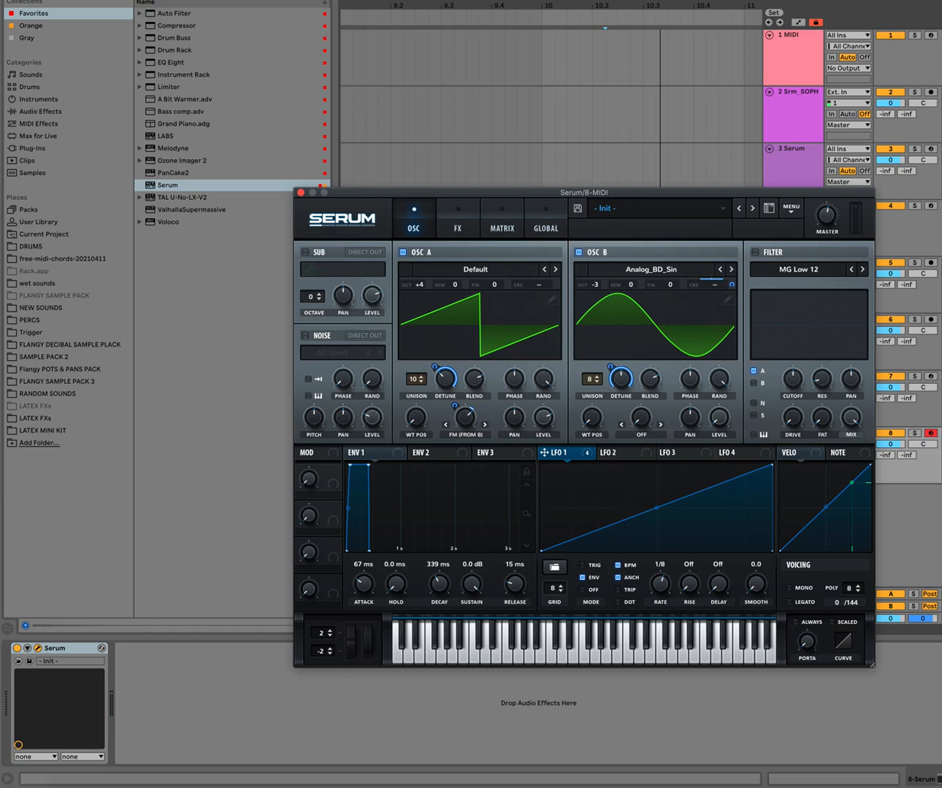
Set LFO 2 to ENV mode at a 1/8 rate and assign it to oscillator A's coarse pitch with an amount of -3.
click(612, 453)
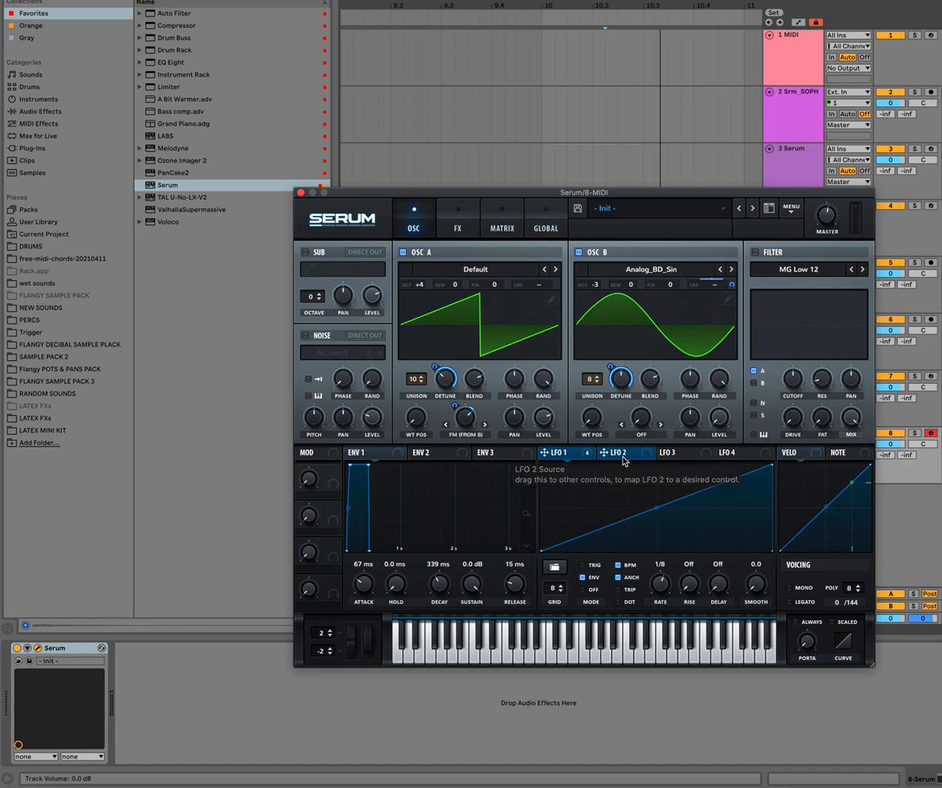
drag(656, 465, 519, 441)
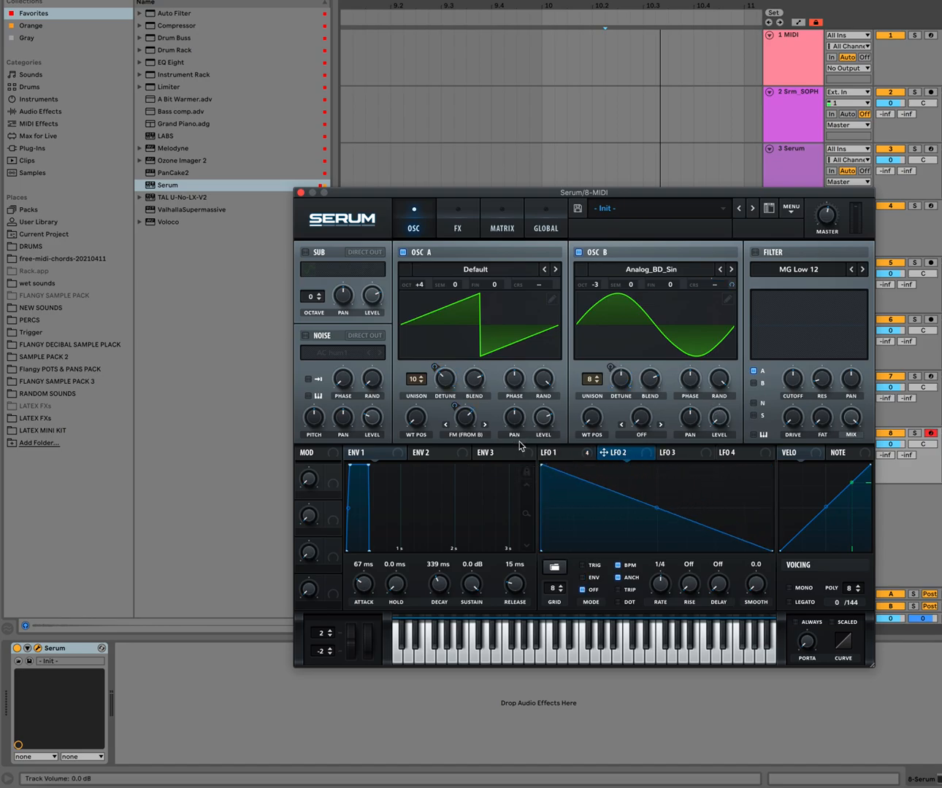
click(592, 577)
drag(663, 586, 665, 575)
drag(618, 453, 541, 286)
drag(556, 285, 545, 307)
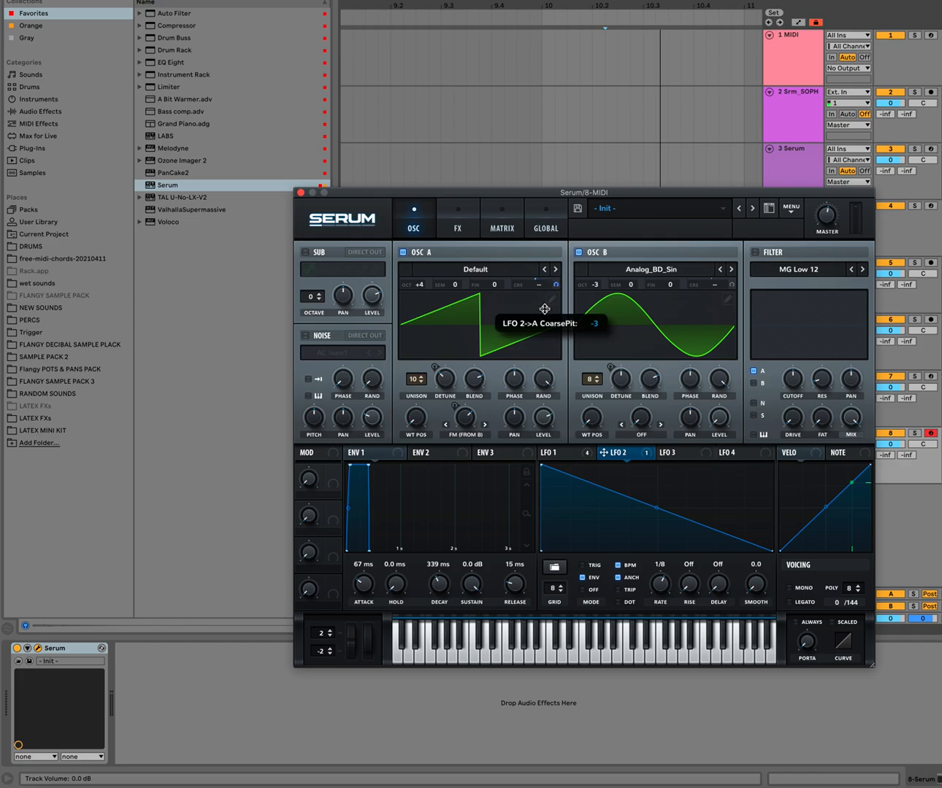
drag(545, 309, 546, 310)
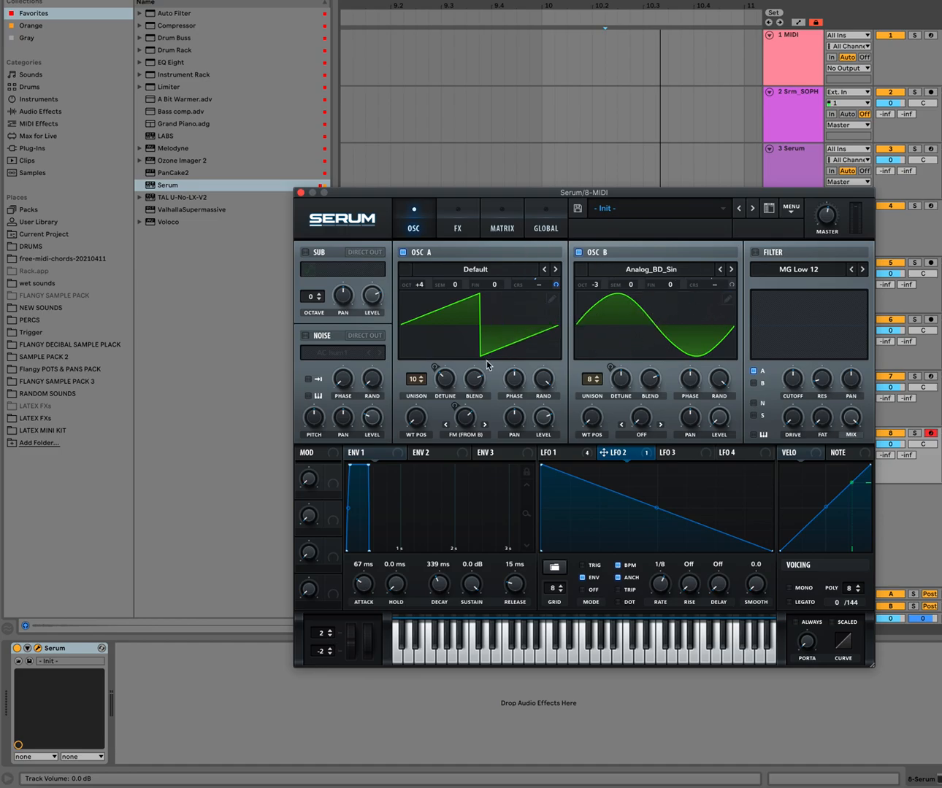
Enable the Chorus, Reverb and EQ effects in Serum.
click(467, 231)
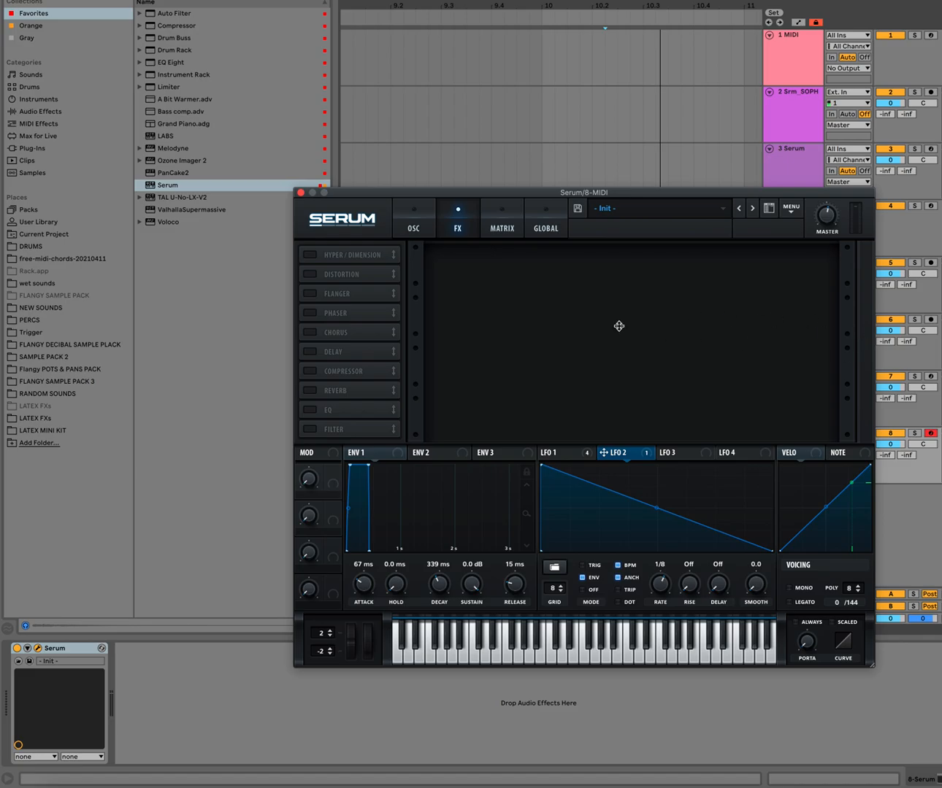
click(311, 332)
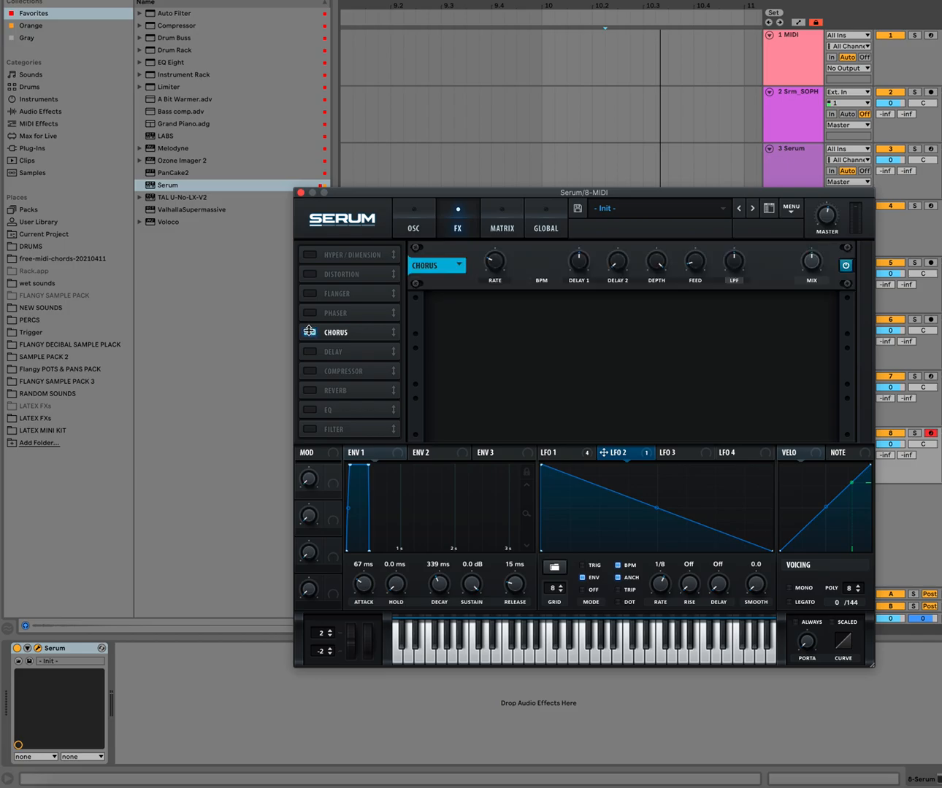
click(312, 392)
click(312, 411)
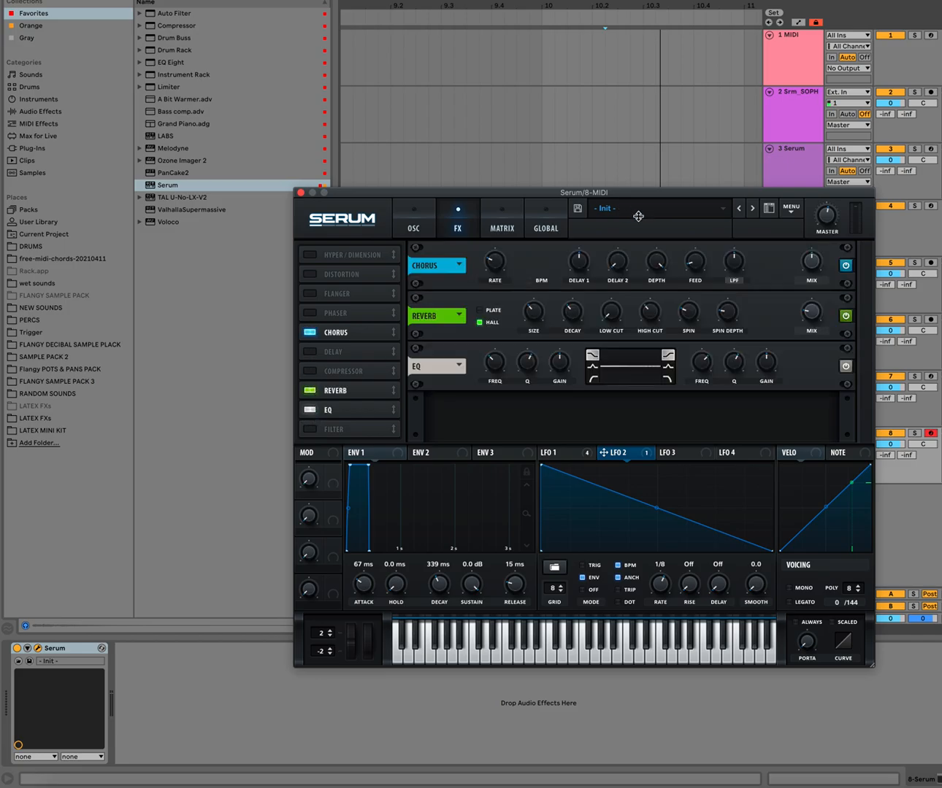
Lower the chorus's Delay 1 and Depth, raise its LPF, and set its mix to 30%.
mouse_move(575, 254)
drag(575, 254, 551, 288)
drag(655, 261, 634, 287)
drag(734, 260, 755, 241)
drag(806, 257, 790, 273)
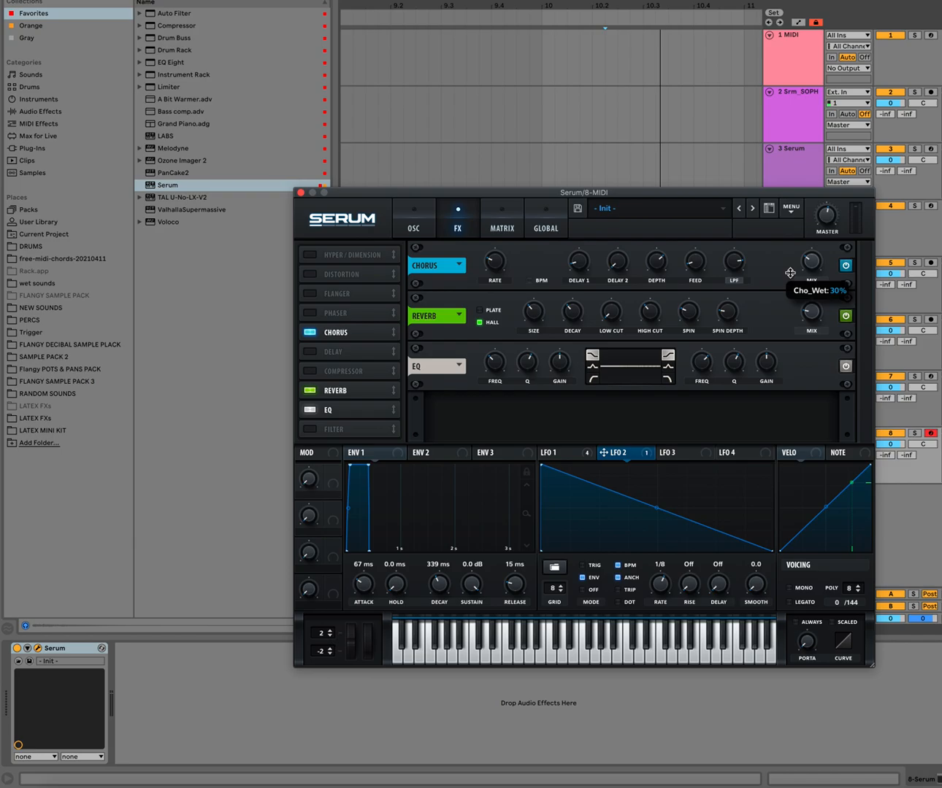
Lower the reverb's size and set its mix to 54%, and reduce the EQ's low-band gain.
drag(526, 318, 514, 344)
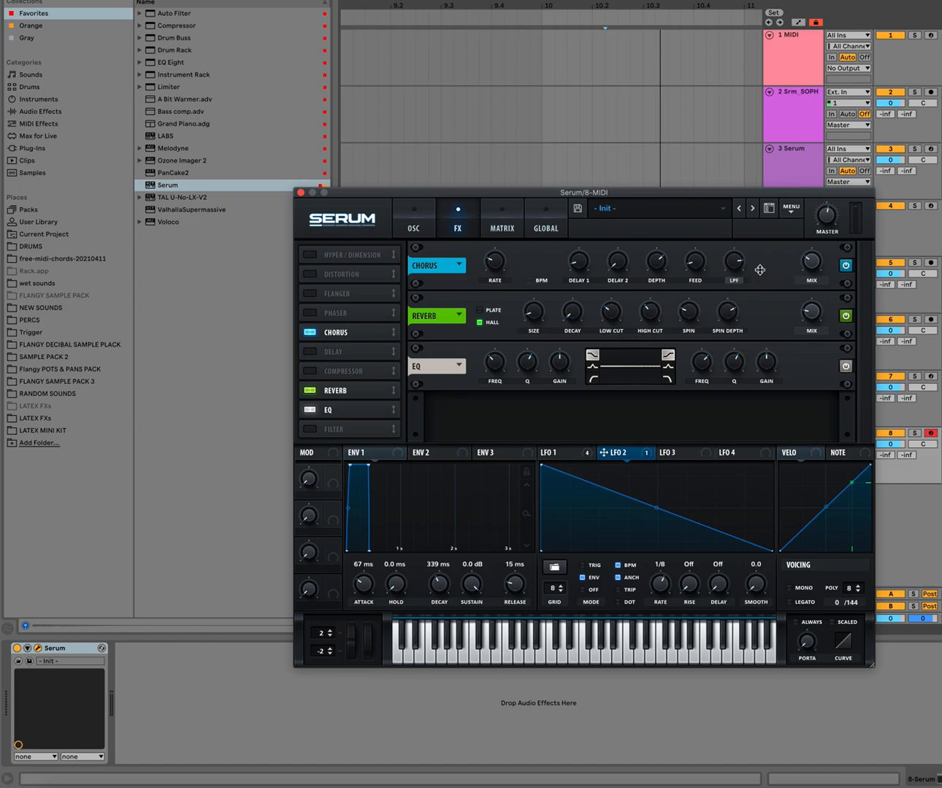
mouse_move(812, 312)
drag(814, 312, 829, 282)
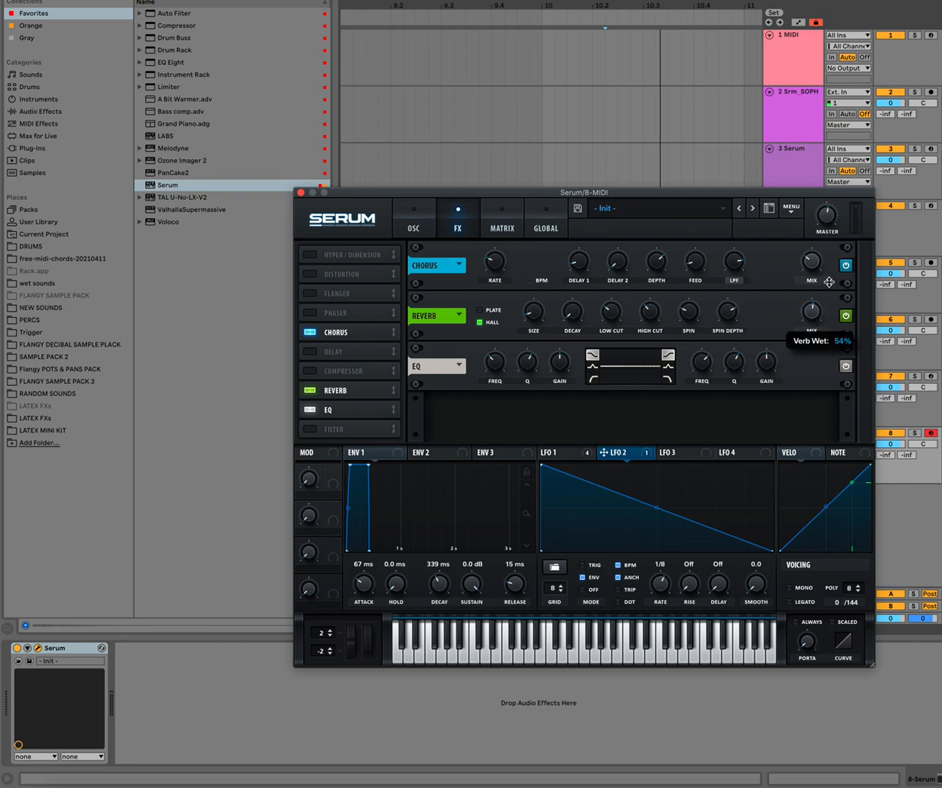
drag(560, 389, 535, 378)
Place Serum's rendered audio as a clip at 8.2.3 on a new audio track beneath the Serum track.
drag(353, 192, 549, 196)
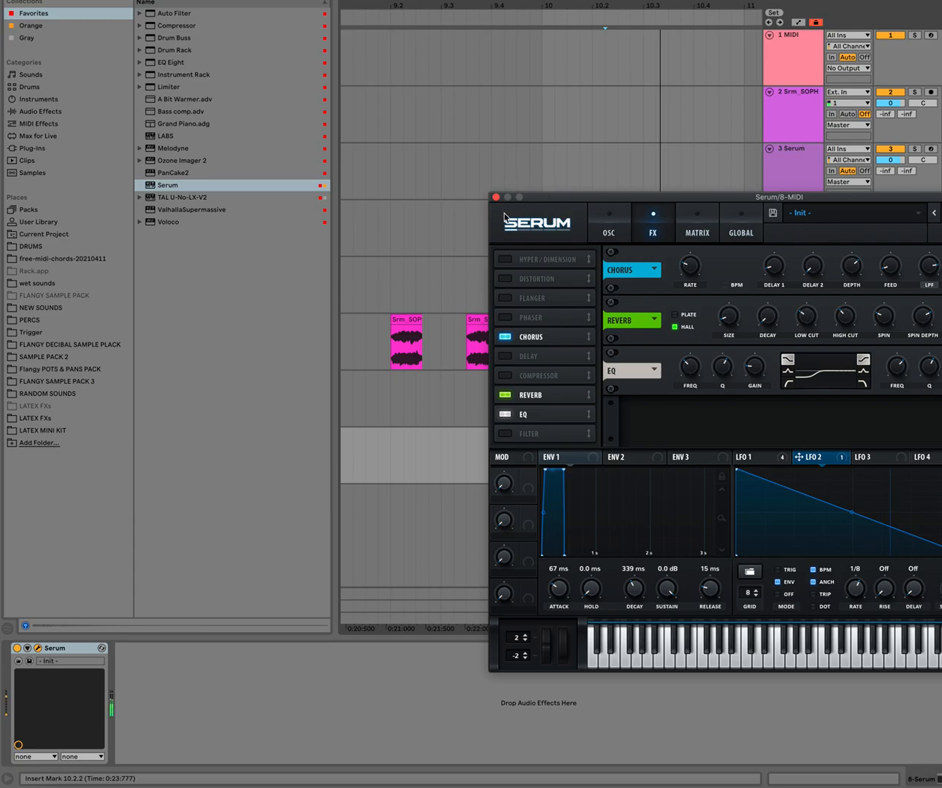
click(606, 233)
drag(511, 217, 350, 456)
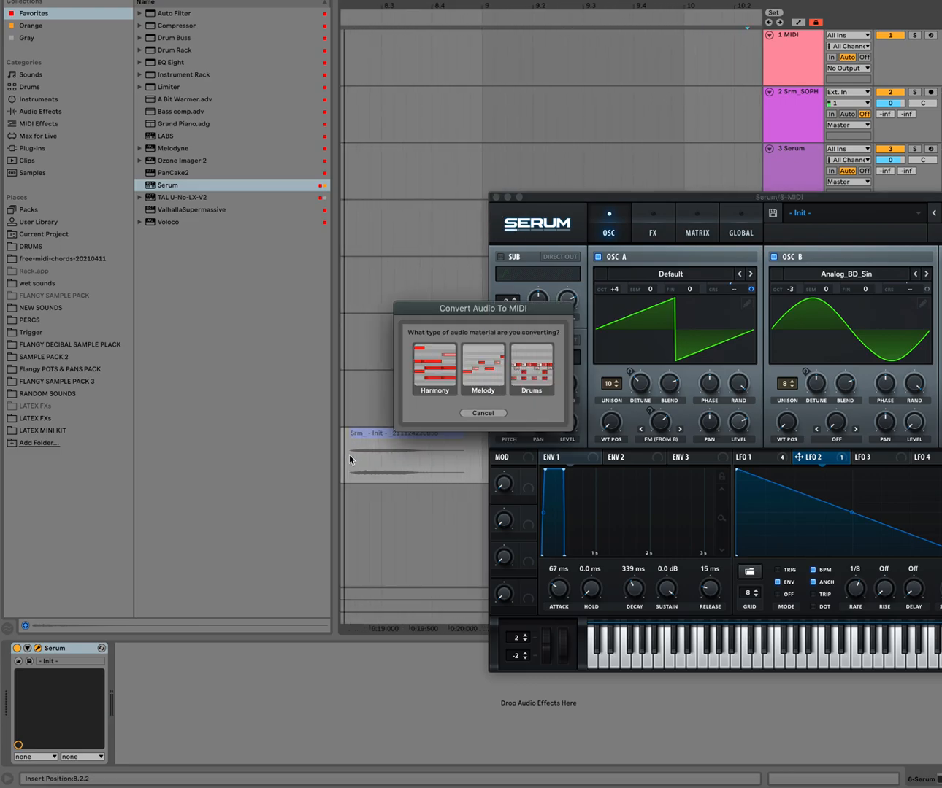
click(482, 414)
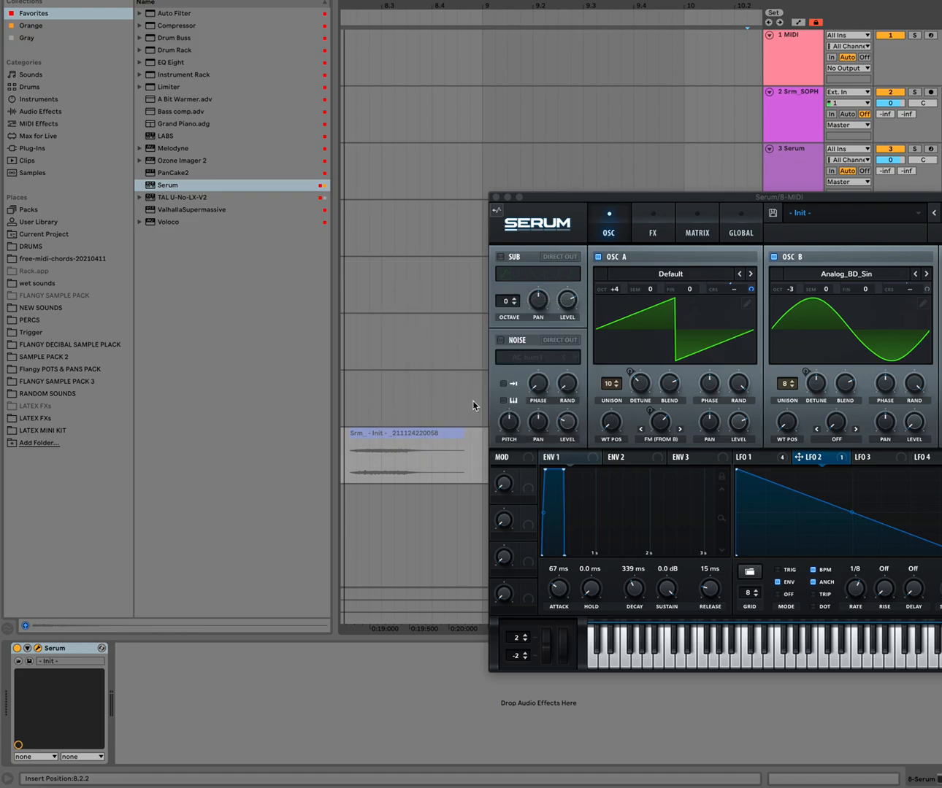
drag(356, 535, 355, 535)
drag(469, 488, 404, 479)
Trim both ends of the rendered clip so it runs from 8.3.1 to 8.3.4, and play it back.
scroll(404, 480, left, 1)
scroll(404, 480, left, 2)
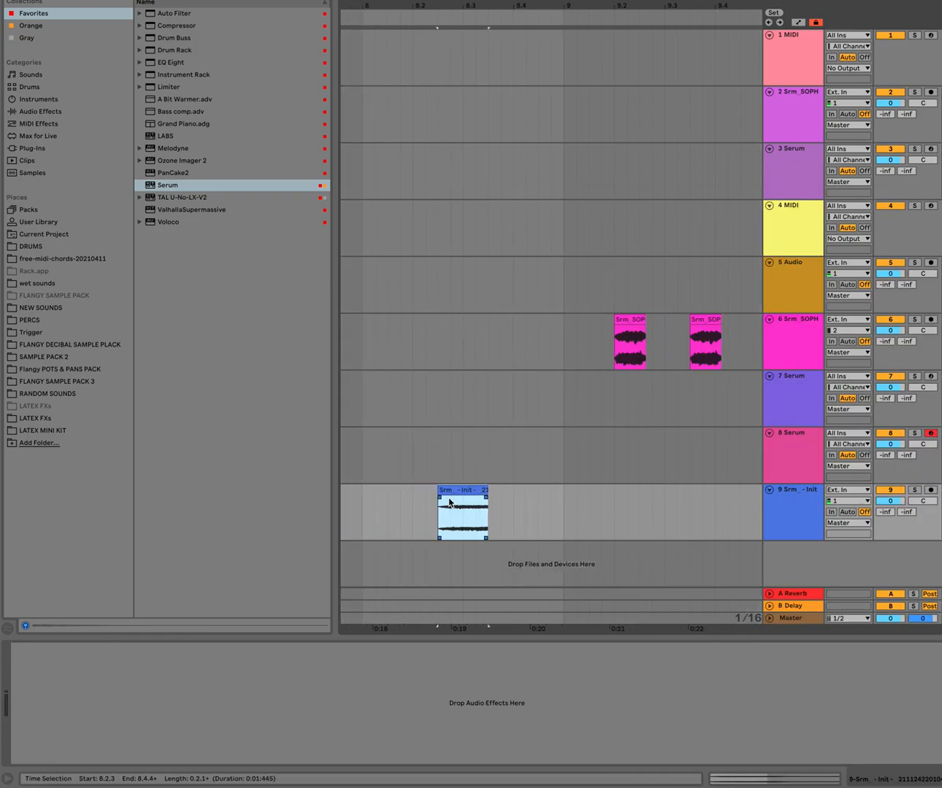
scroll(439, 498, up, 3)
scroll(526, 497, down, 2)
mouse_move(533, 497)
mouse_down()
mouse_move(690, 492)
mouse_move(563, 480)
mouse_up()
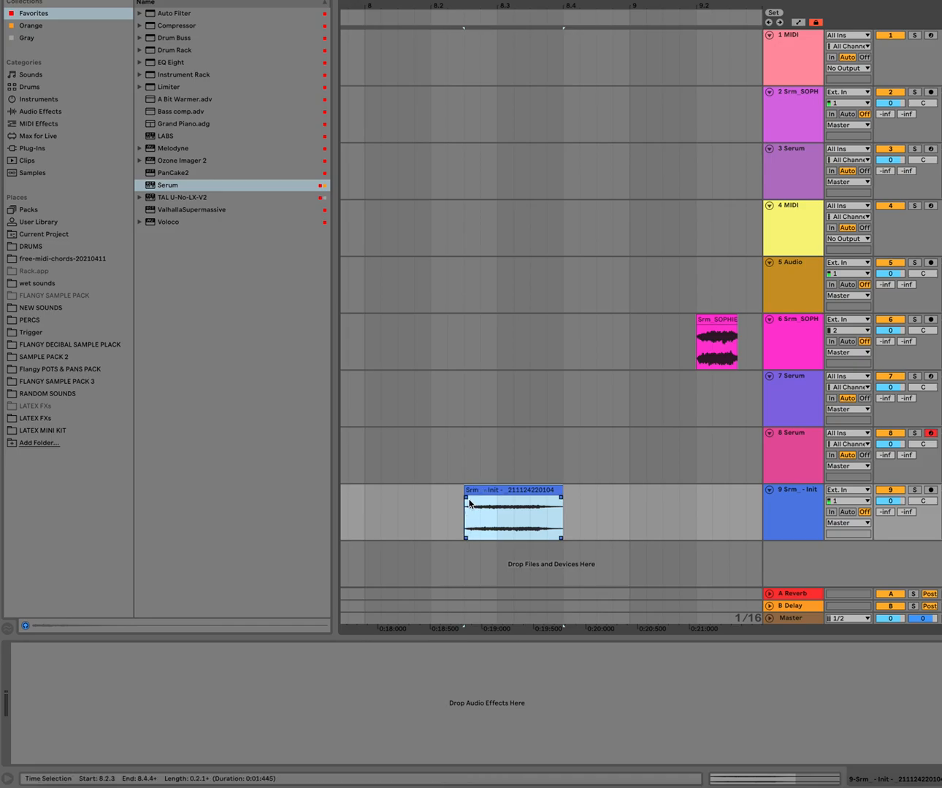
drag(468, 489, 481, 490)
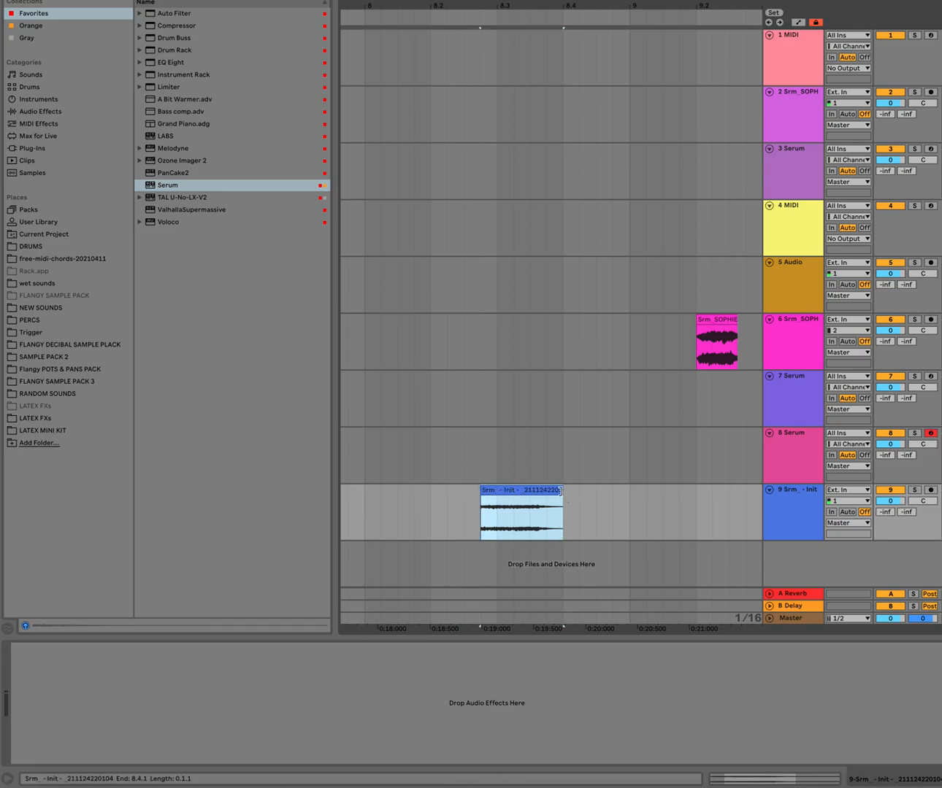
drag(562, 491, 532, 498)
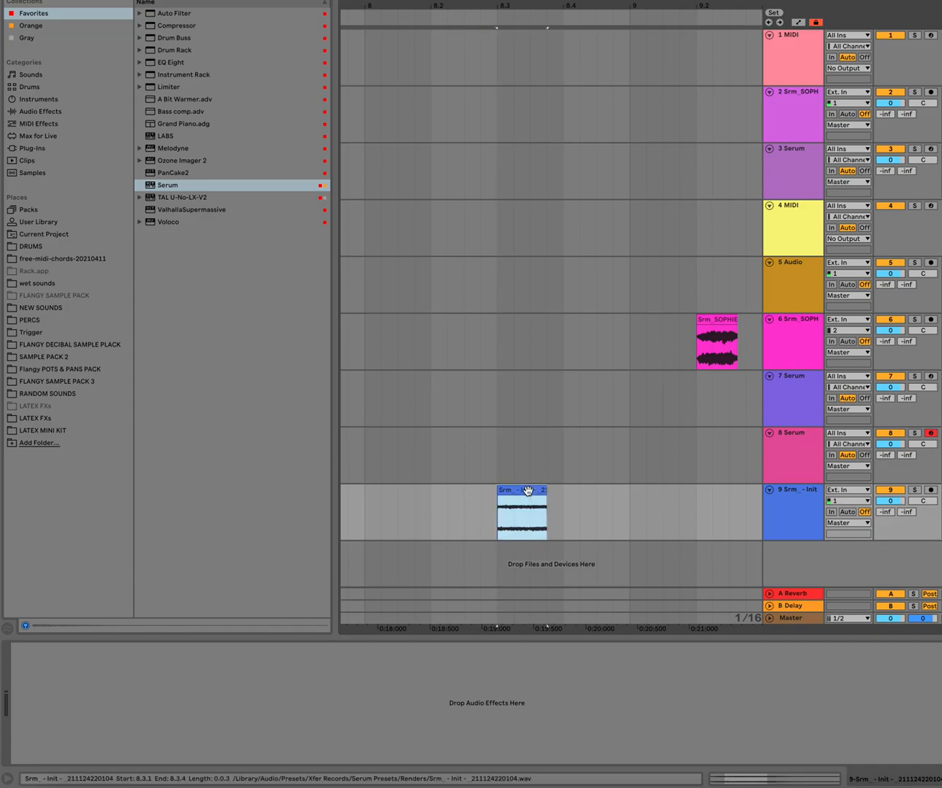
key(space)
key(space)
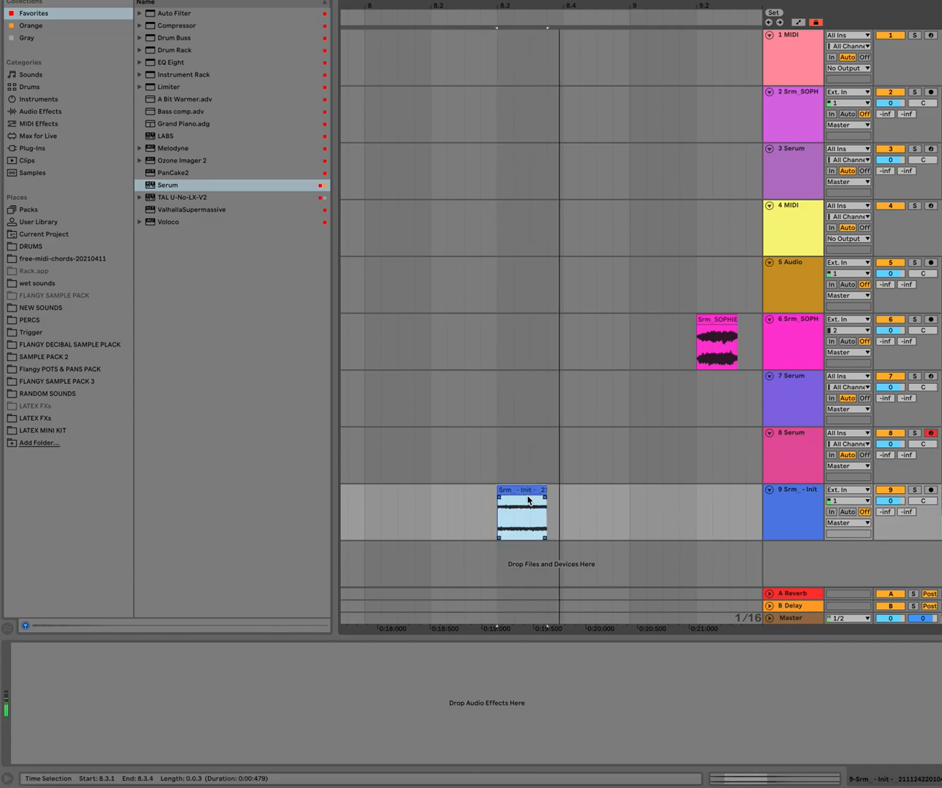
Enlarge the clip view, raise the rendered clip's gain to 5.63 dB and turn on Warp.
drag(522, 637, 522, 493)
drag(108, 578, 108, 571)
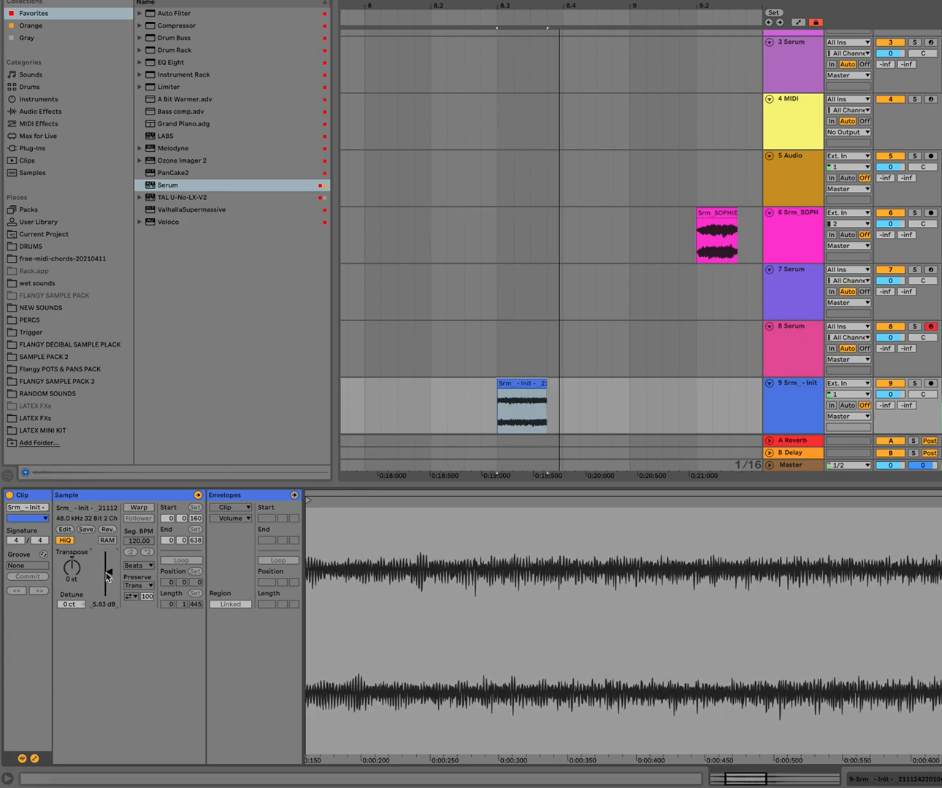
click(141, 509)
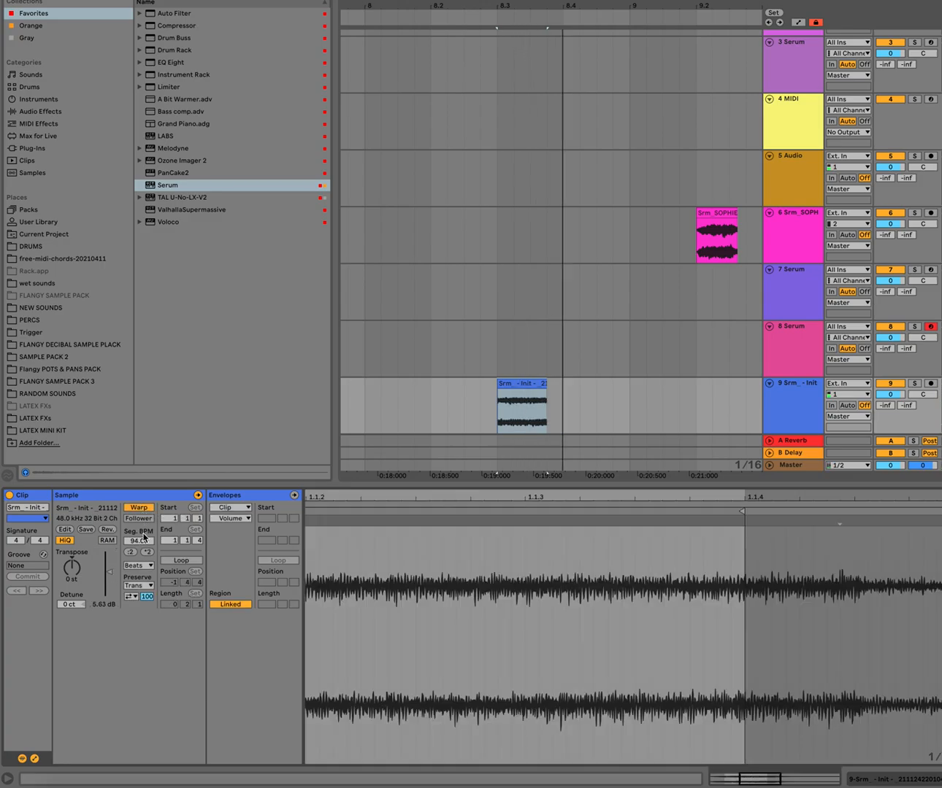
Set the clip's segment BPM to 66 with Complex warp mode, and extend its end to 8.3.3.
click(132, 553)
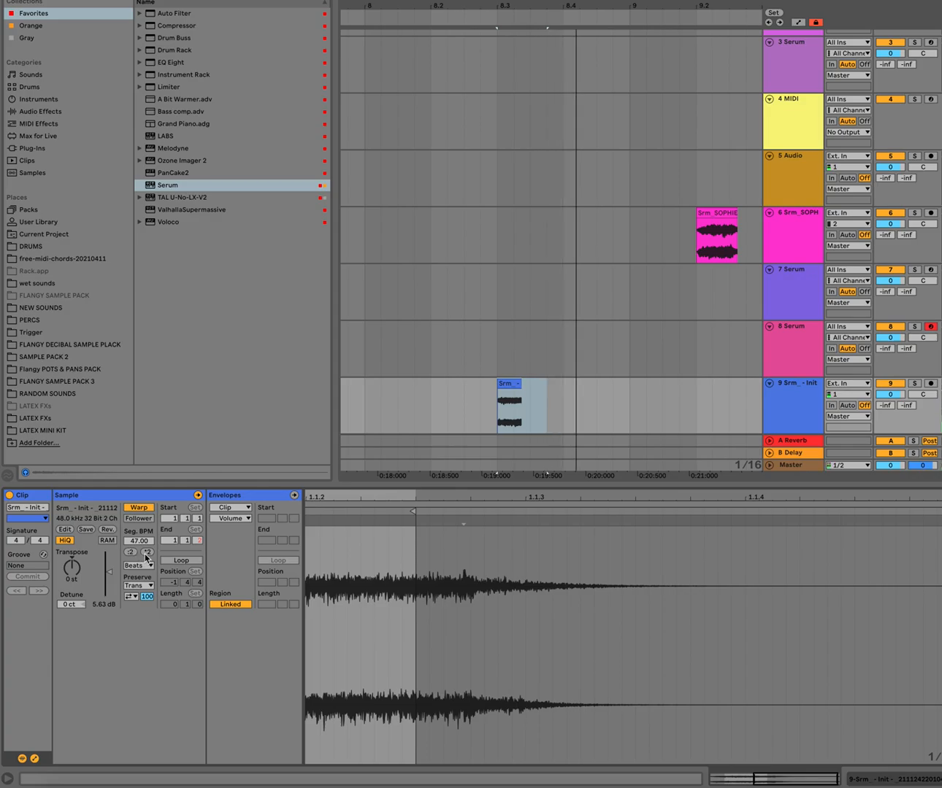
drag(139, 541, 139, 535)
drag(521, 382, 558, 381)
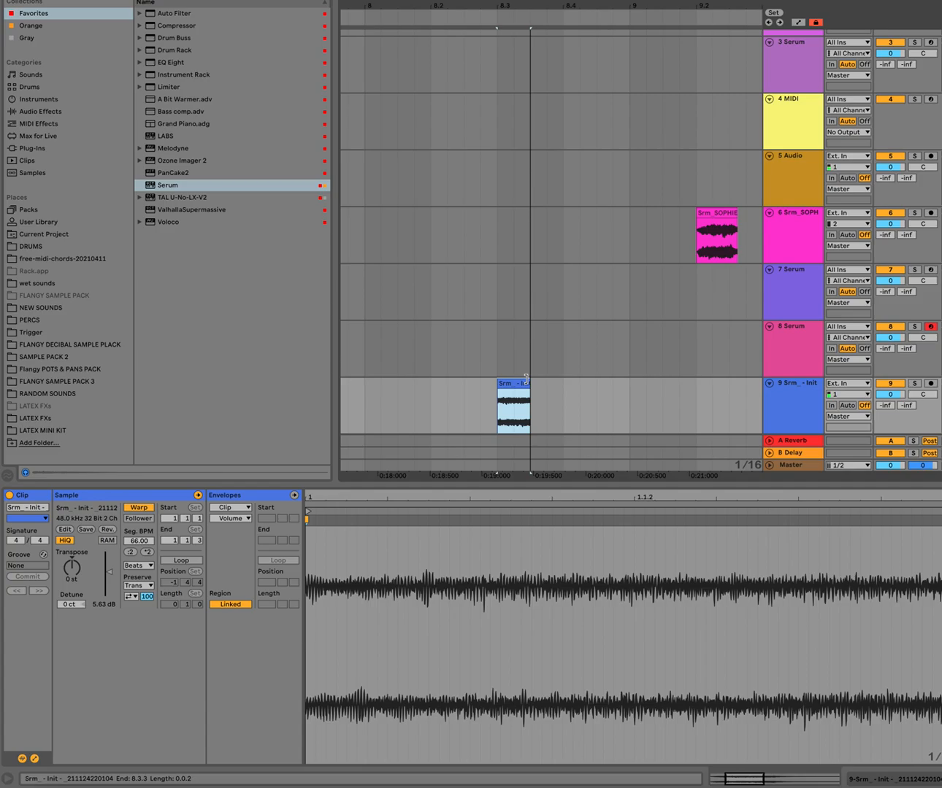
click(143, 567)
click(156, 609)
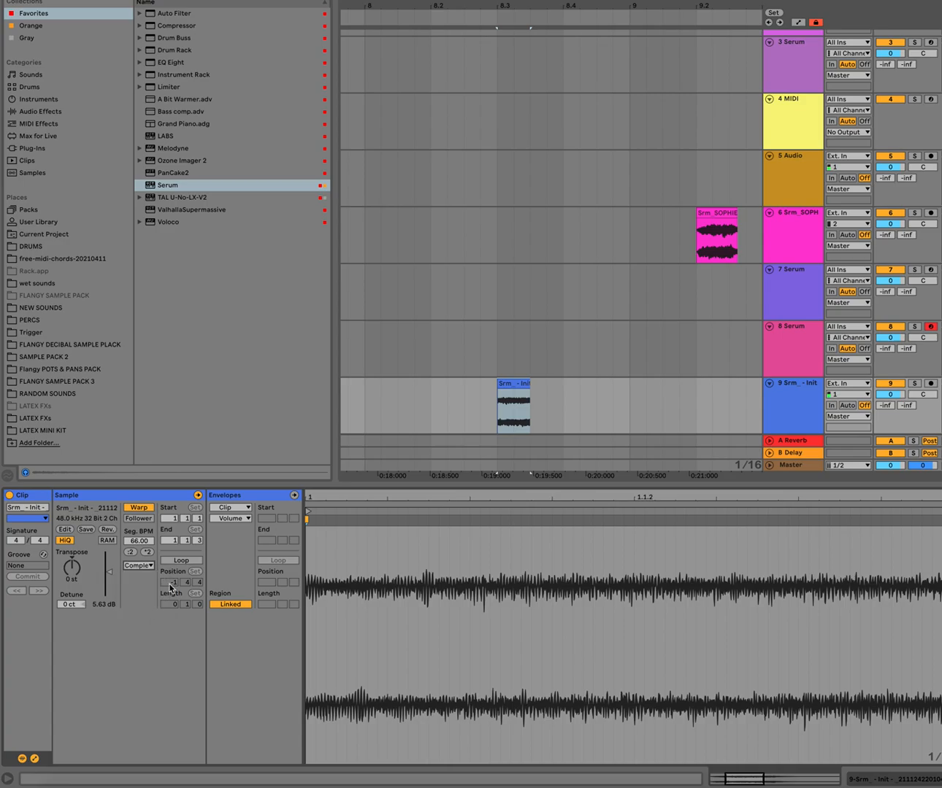
Draw a transposition envelope on the clip that rises from 0 at its start to +3 st at its end.
click(236, 511)
click(235, 511)
click(235, 510)
click(230, 519)
click(231, 519)
click(236, 536)
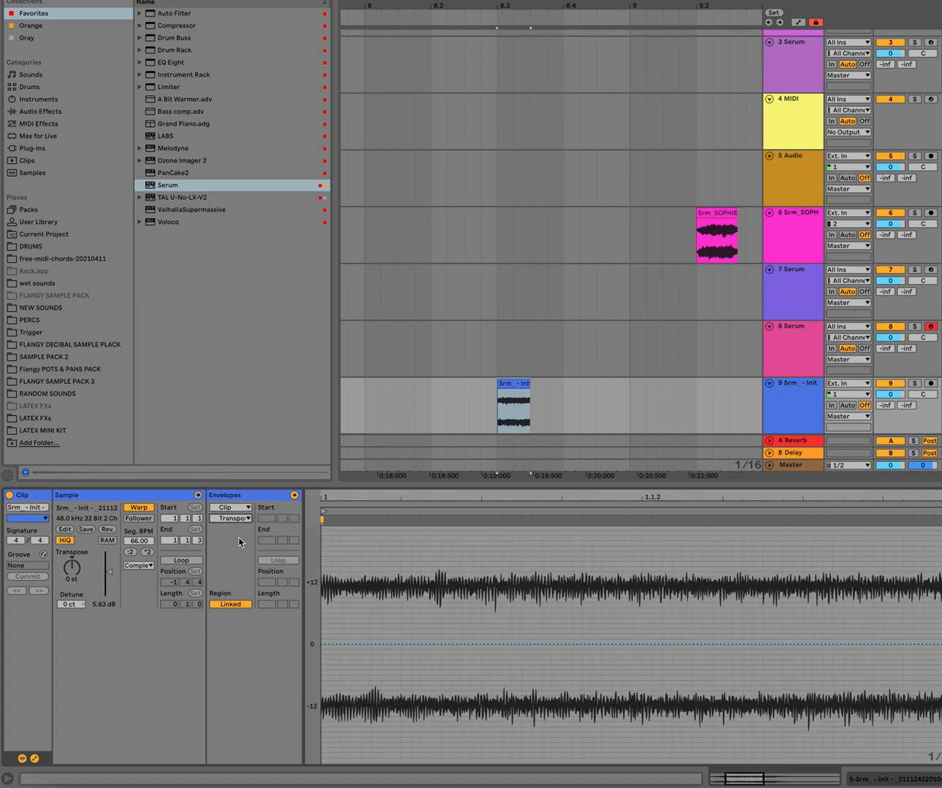
drag(374, 645, 322, 644)
mouse_move(940, 644)
mouse_down()
mouse_move(925, 645)
mouse_move(926, 629)
mouse_up()
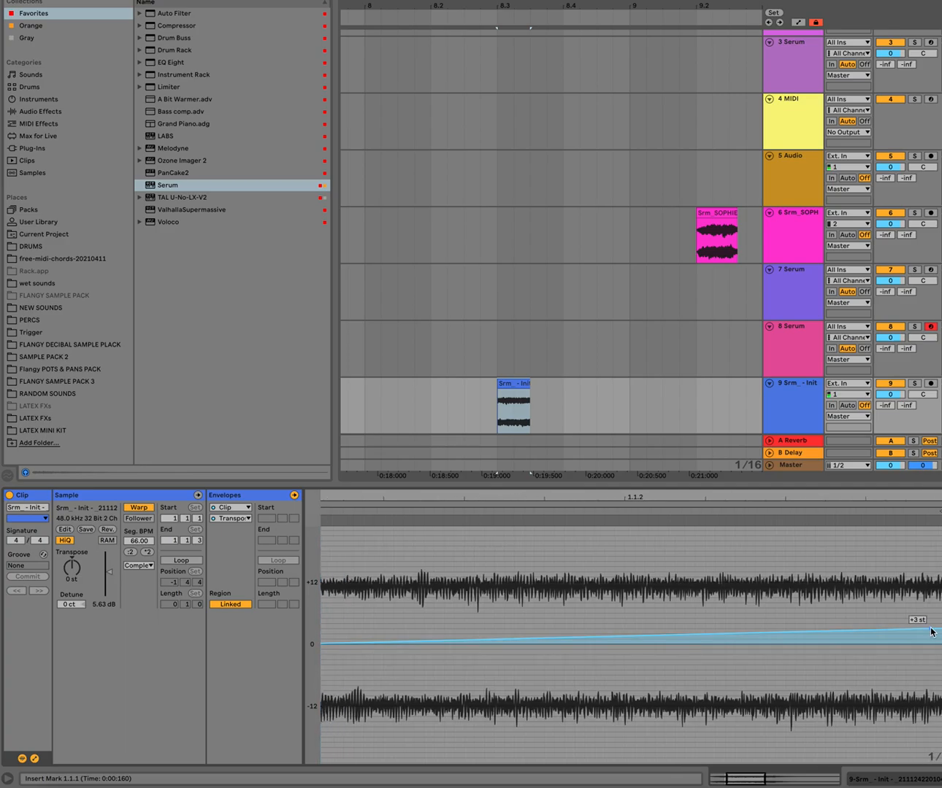
Play the rendered clip to hear its transposition ramp.
click(513, 384)
key(space)
scroll(559, 430, down, 1)
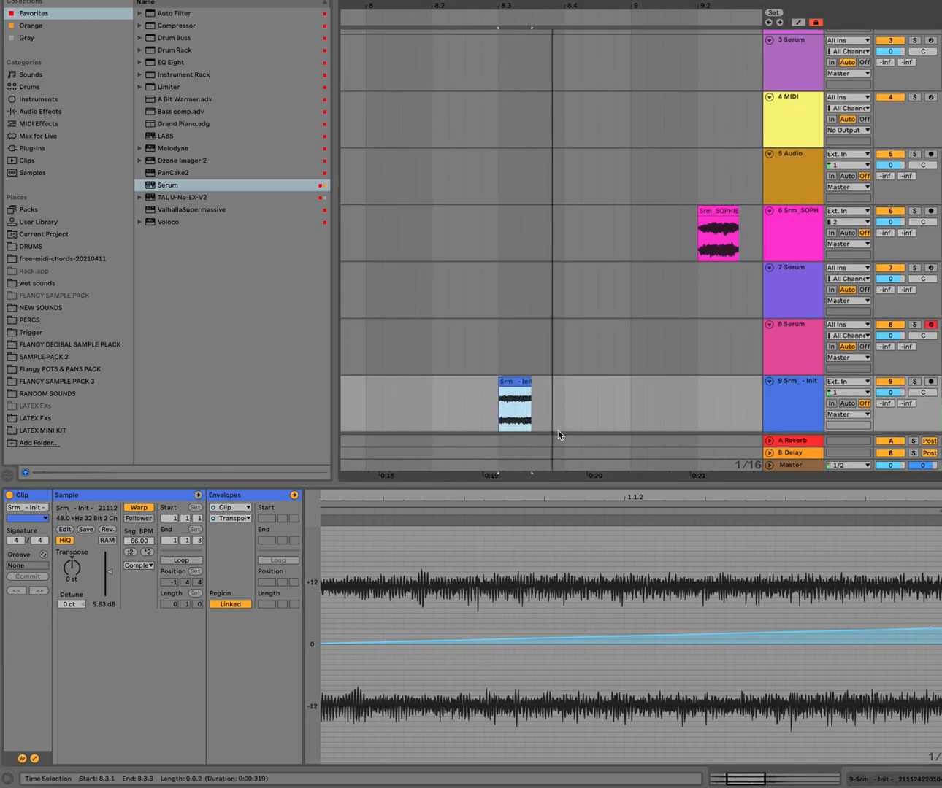
Extend the rendered clip's start about a 1/32 note before 8.3, shorten its end equally, and set its transpose to -6 st.
scroll(538, 381, up, 2)
drag(479, 380, 519, 379)
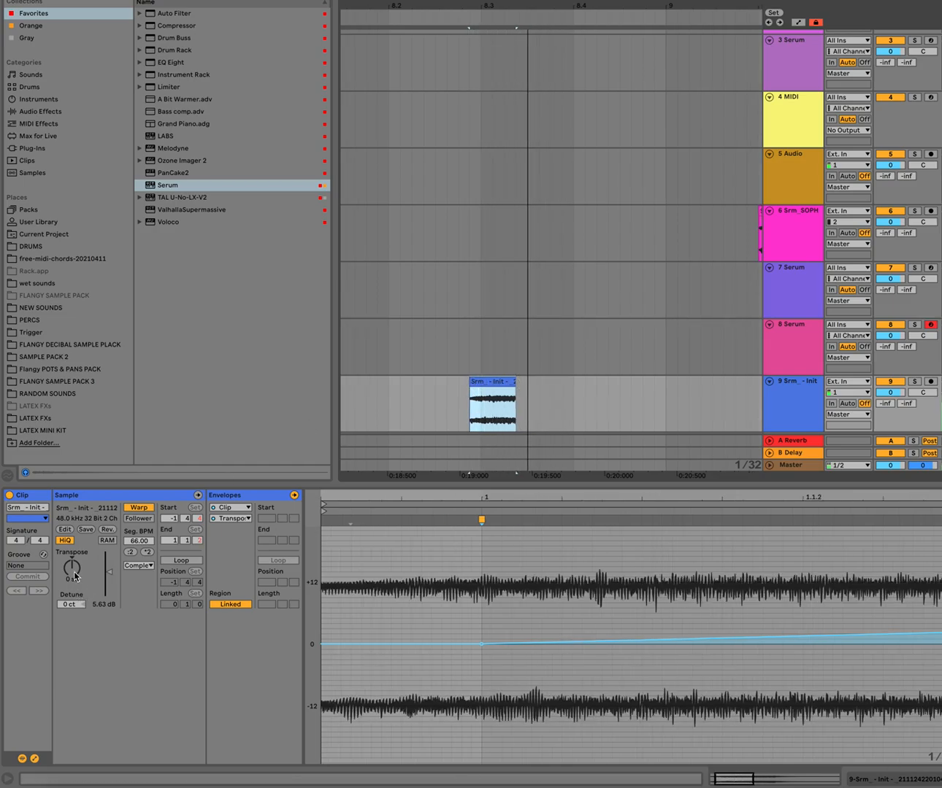
drag(75, 575, 75, 591)
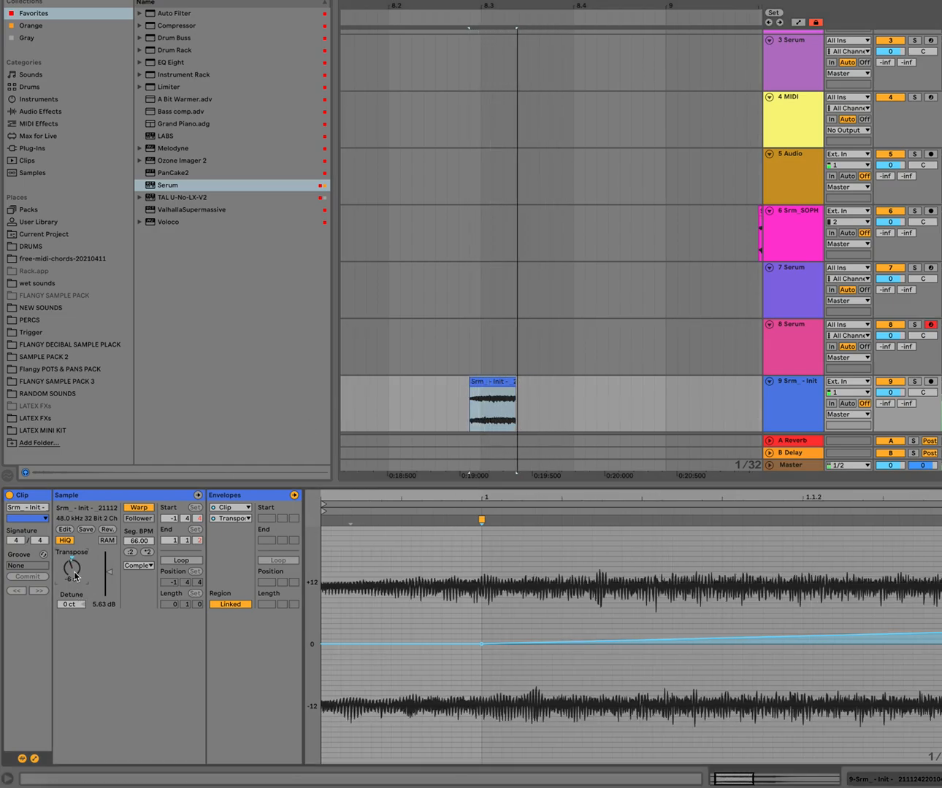
Compare the rendered clip's pitch and warp settings with the first two SOPHIE screech clips on track 6.
click(705, 219)
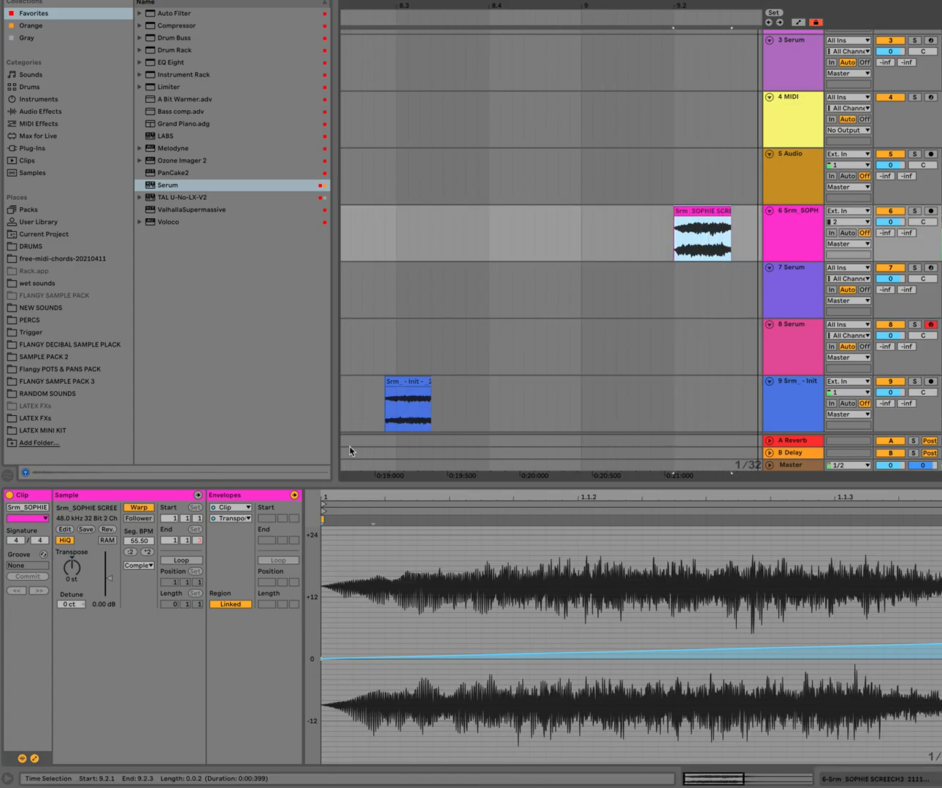
click(413, 380)
scroll(439, 395, down, 2)
click(624, 227)
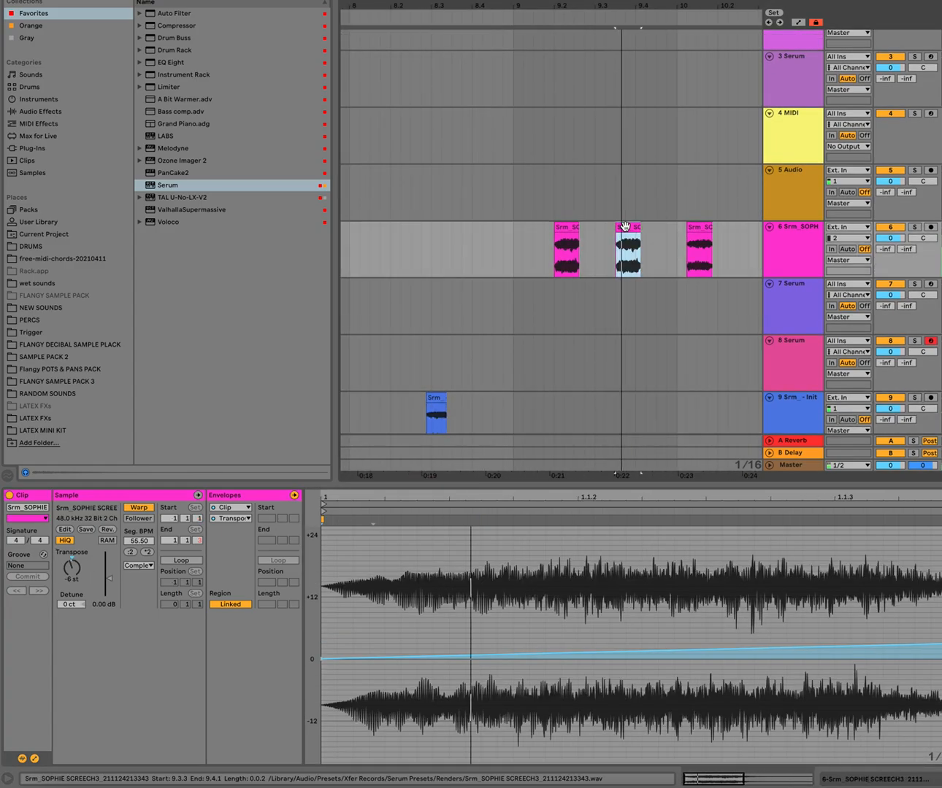
Move the rendered clip on track 9 so it starts at 8.3.1.
click(437, 403)
drag(438, 400, 447, 400)
scroll(510, 362, down, 1)
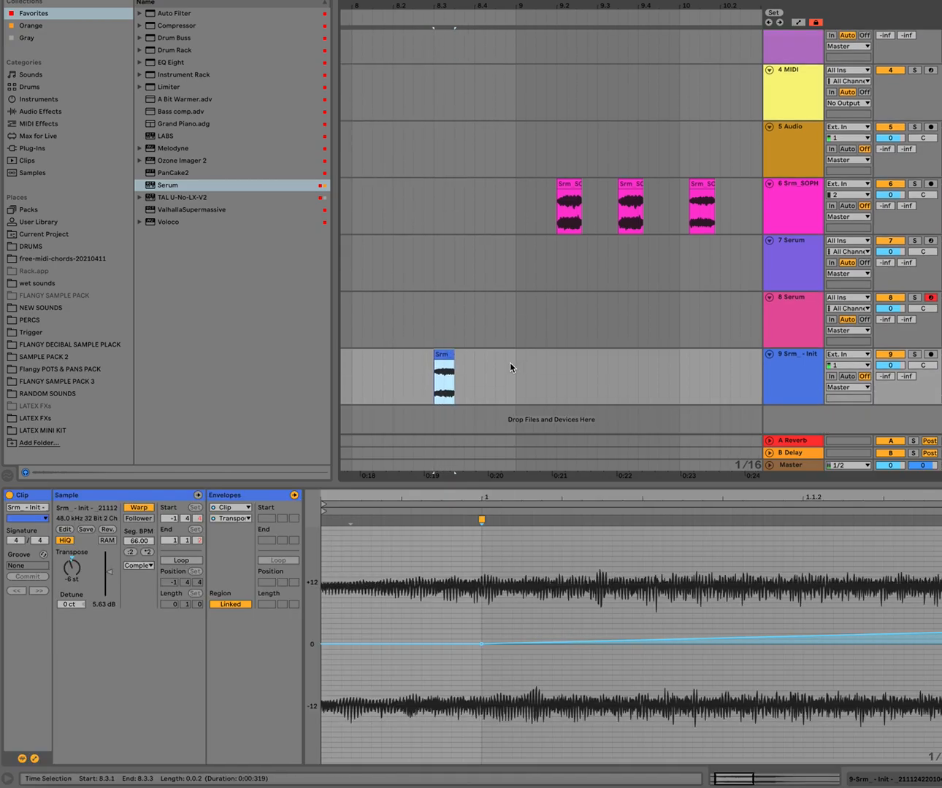
scroll(402, 383, up, 2)
scroll(402, 383, up, 2)
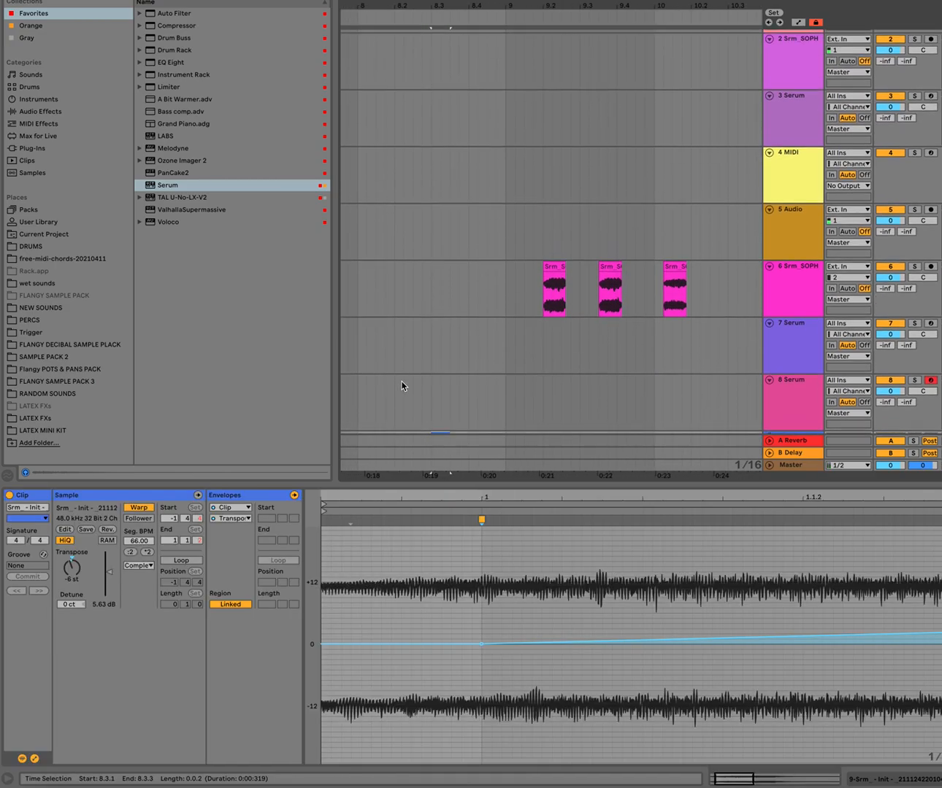
scroll(402, 383, down, 2)
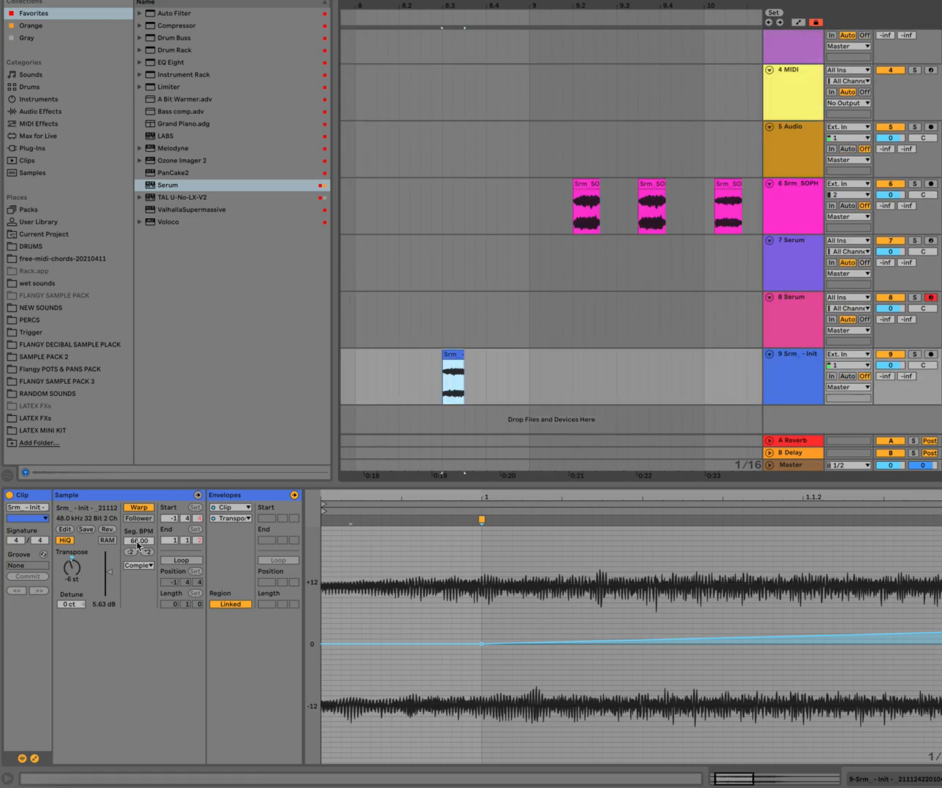